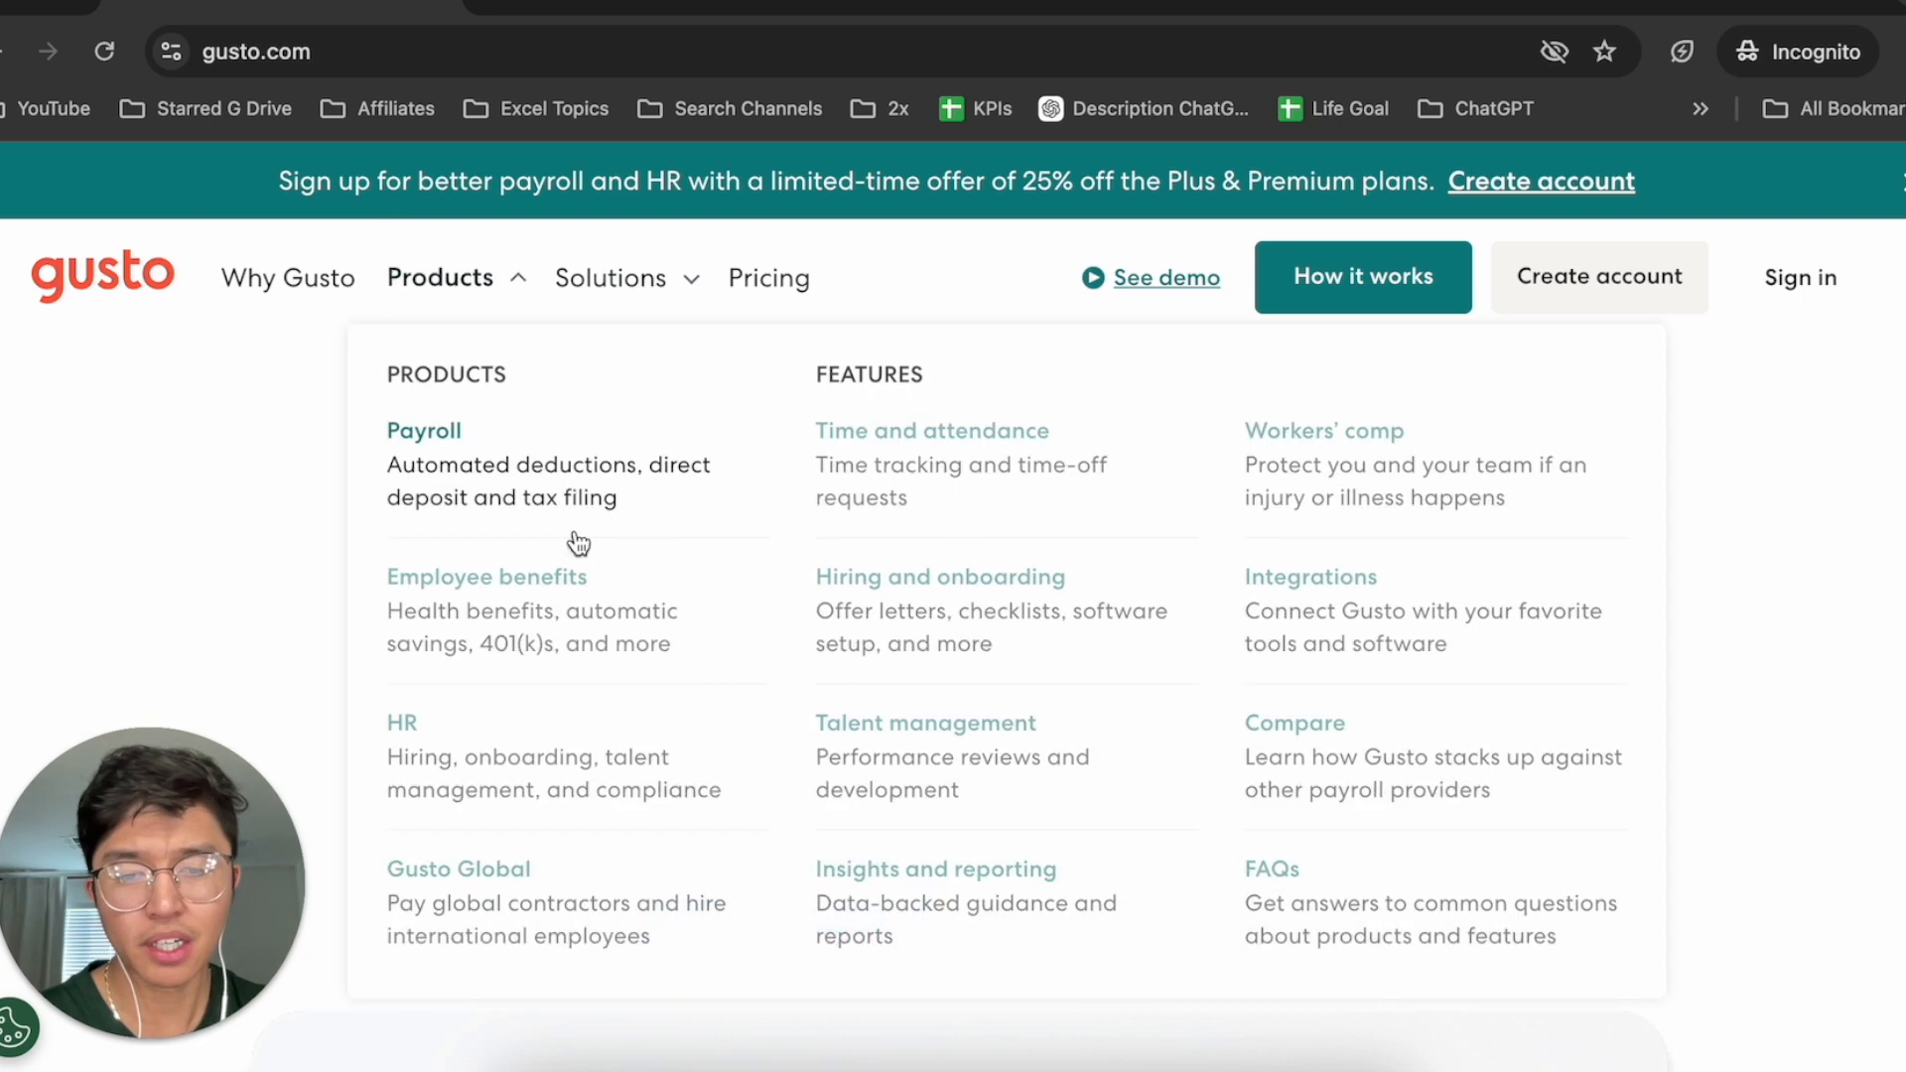
Step: Open the Gusto pricing page and compare the prices and plan details of the Simple, Plus and Premium plans
scroll(579, 540, down, 1)
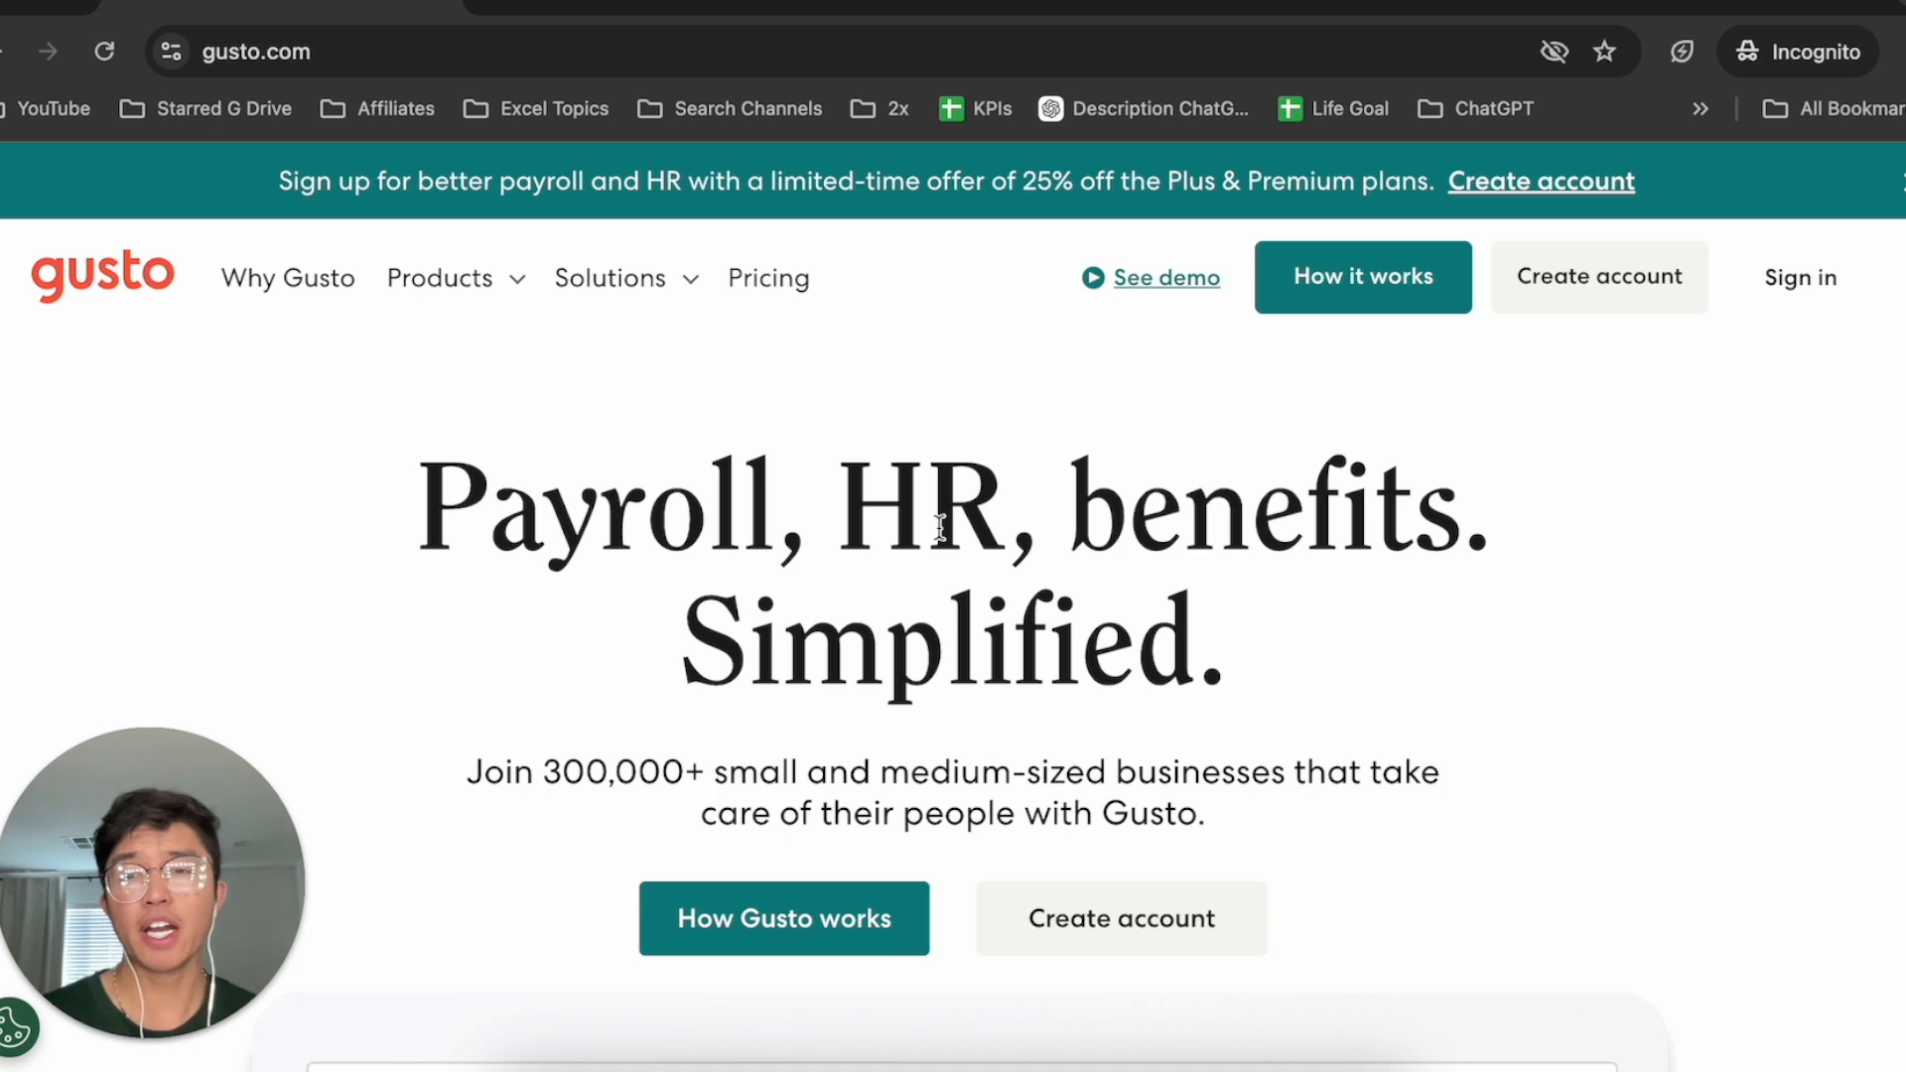
click(773, 298)
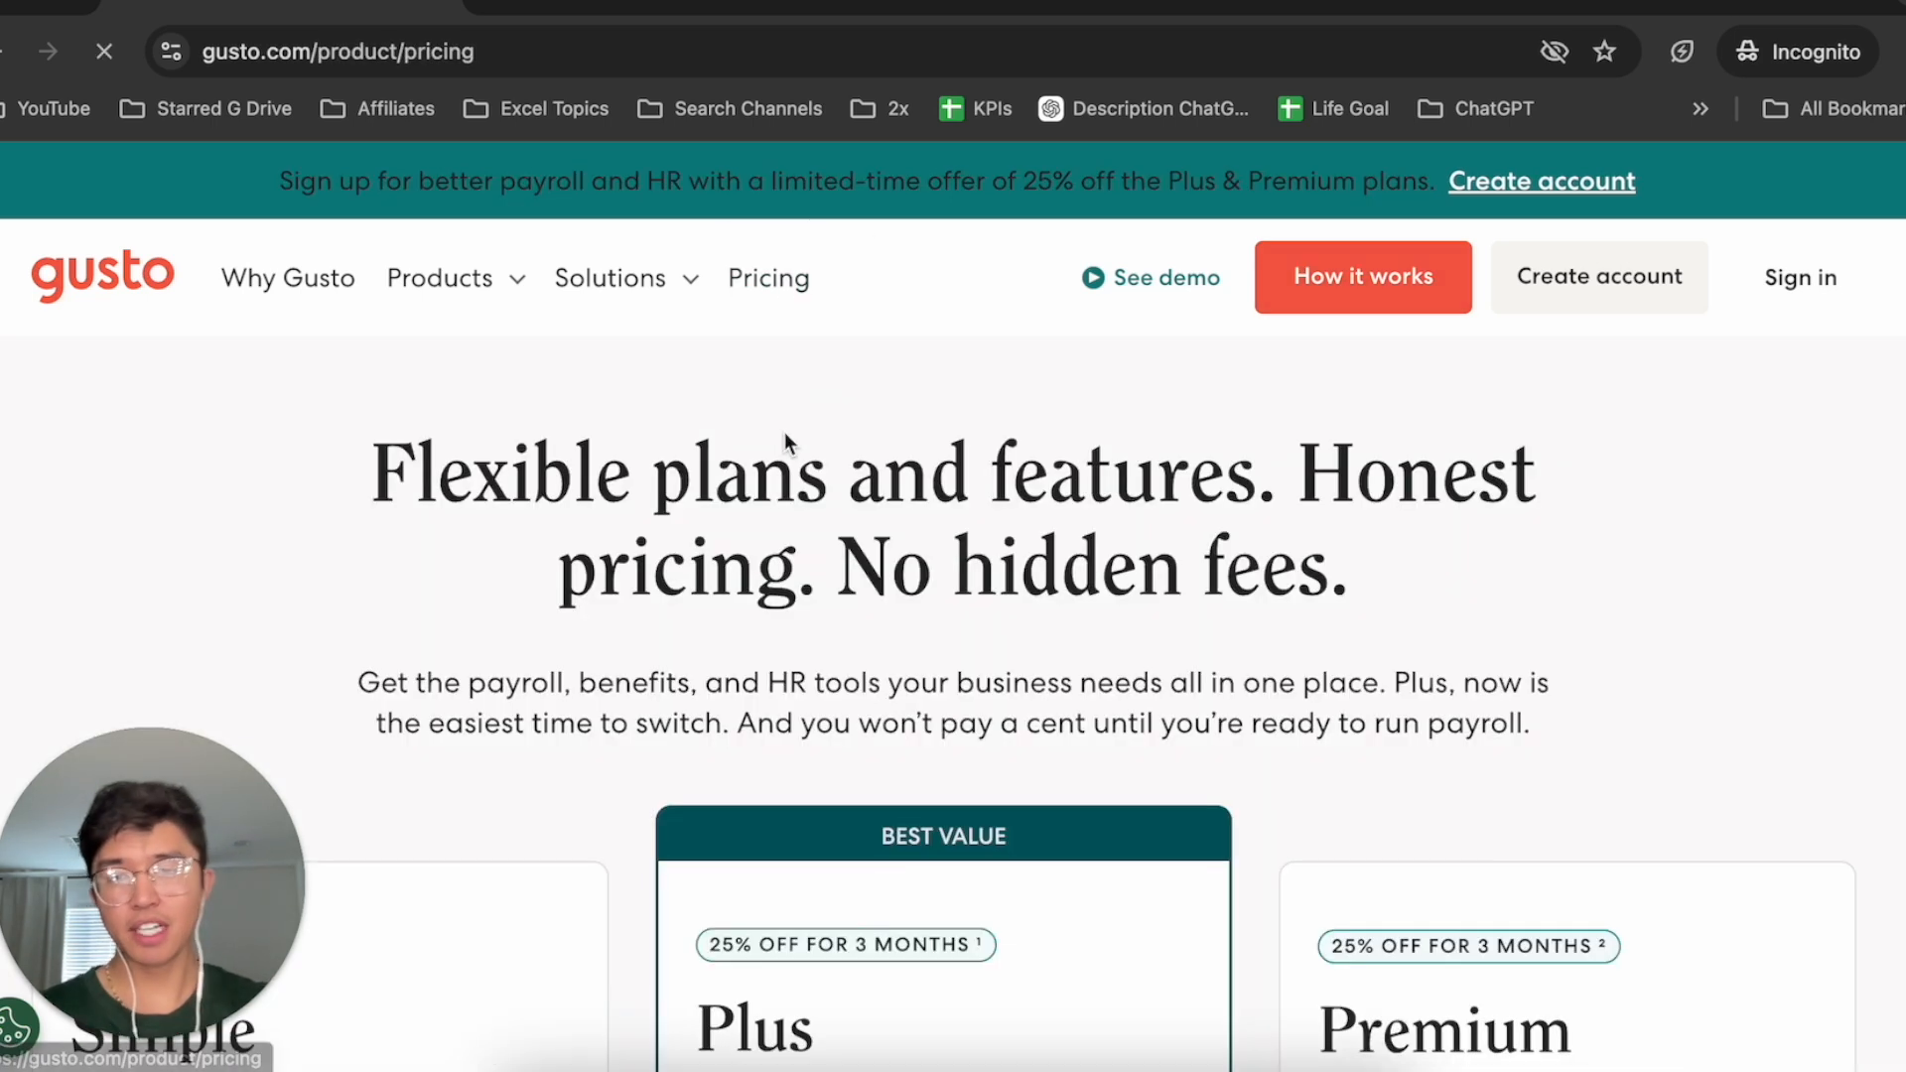
scroll(945, 854, down, 6)
scroll(945, 854, up, 2)
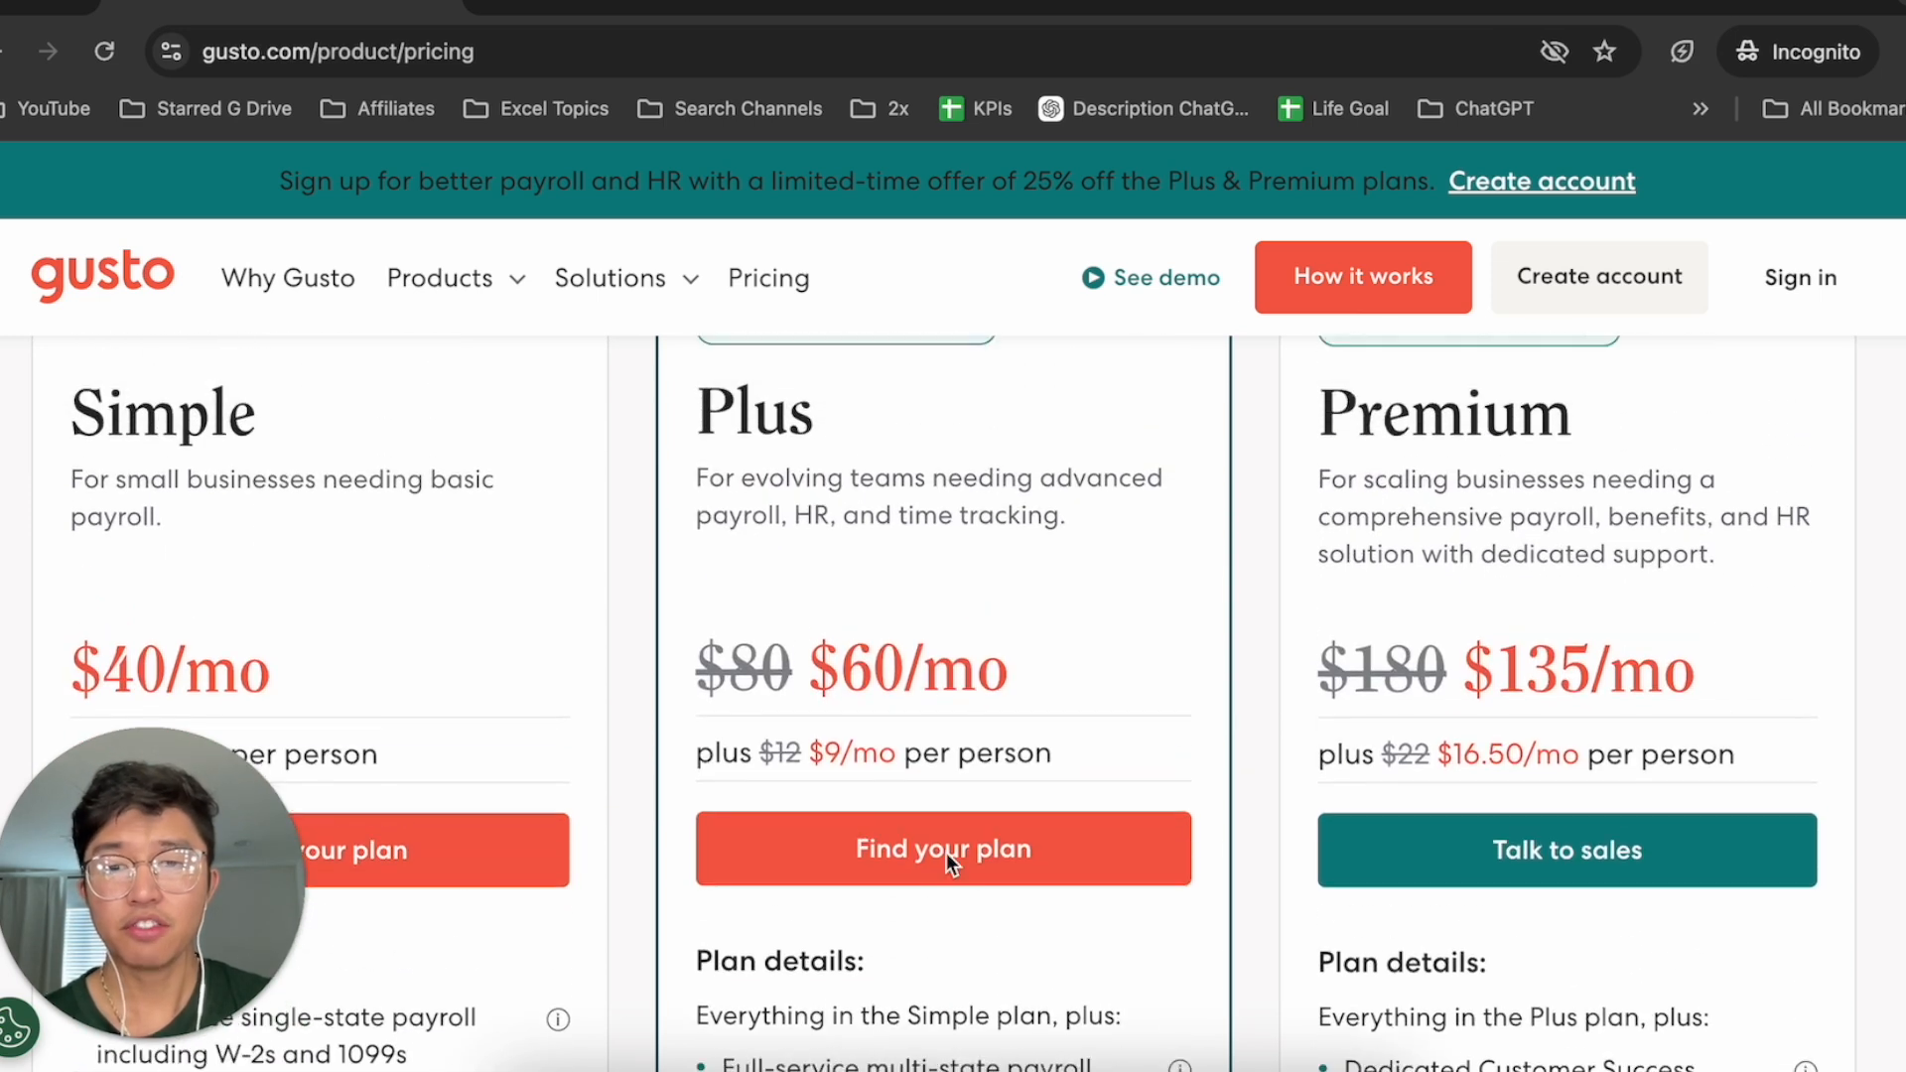
drag(158, 856, 1759, 213)
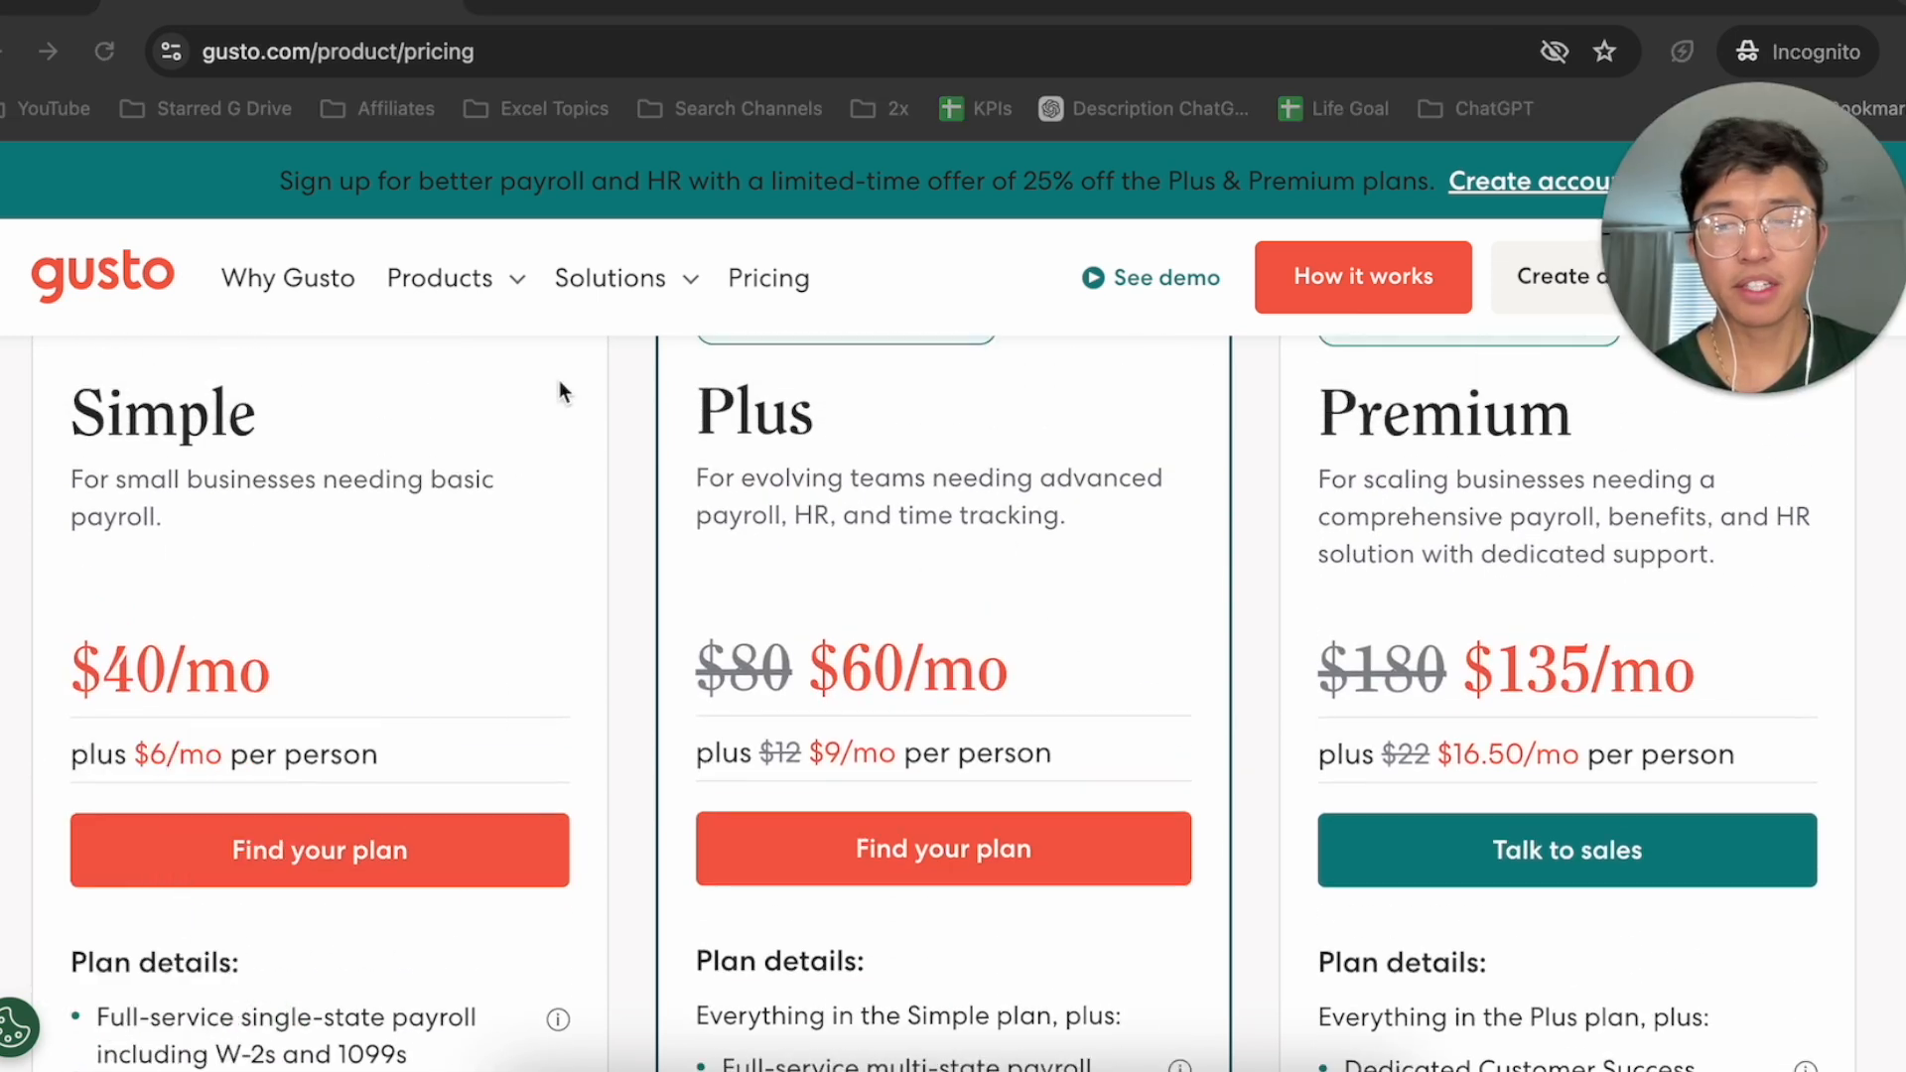
scroll(504, 527, down, 3)
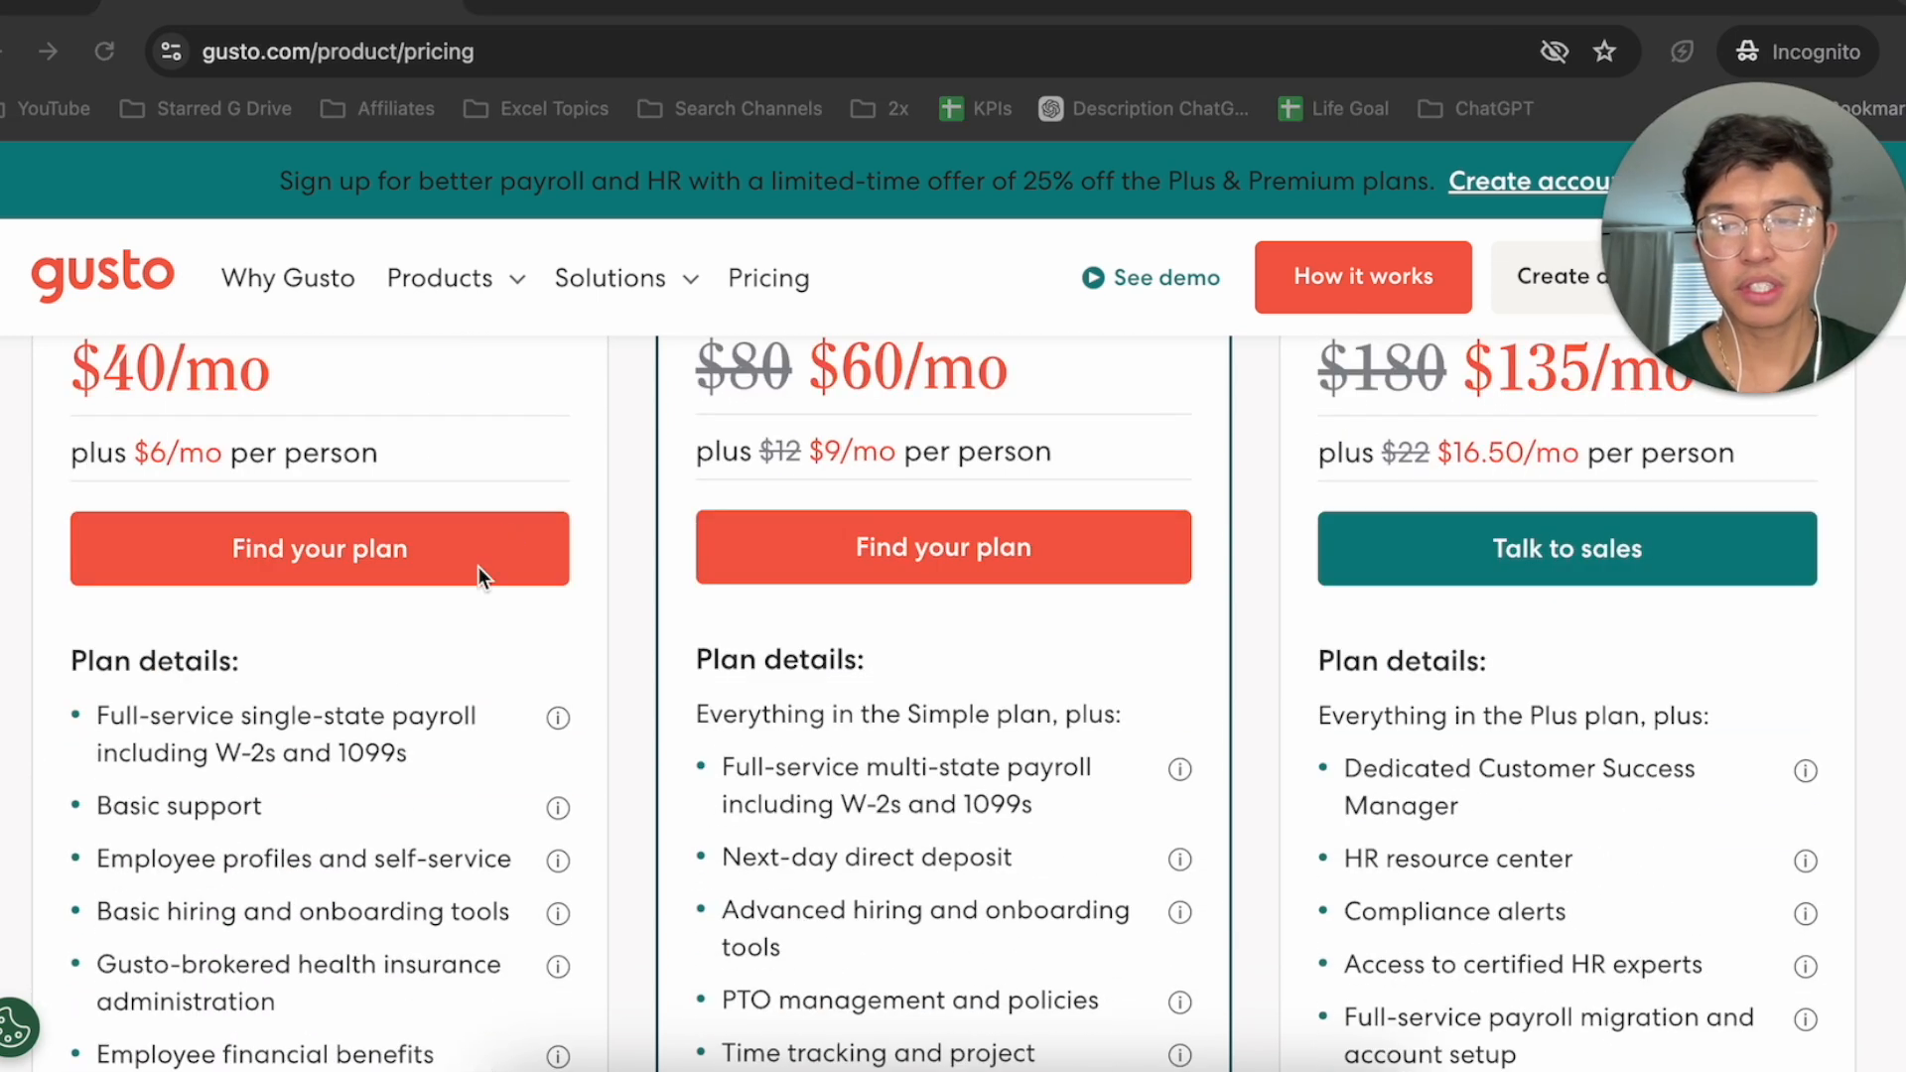
scroll(479, 574, down, 3)
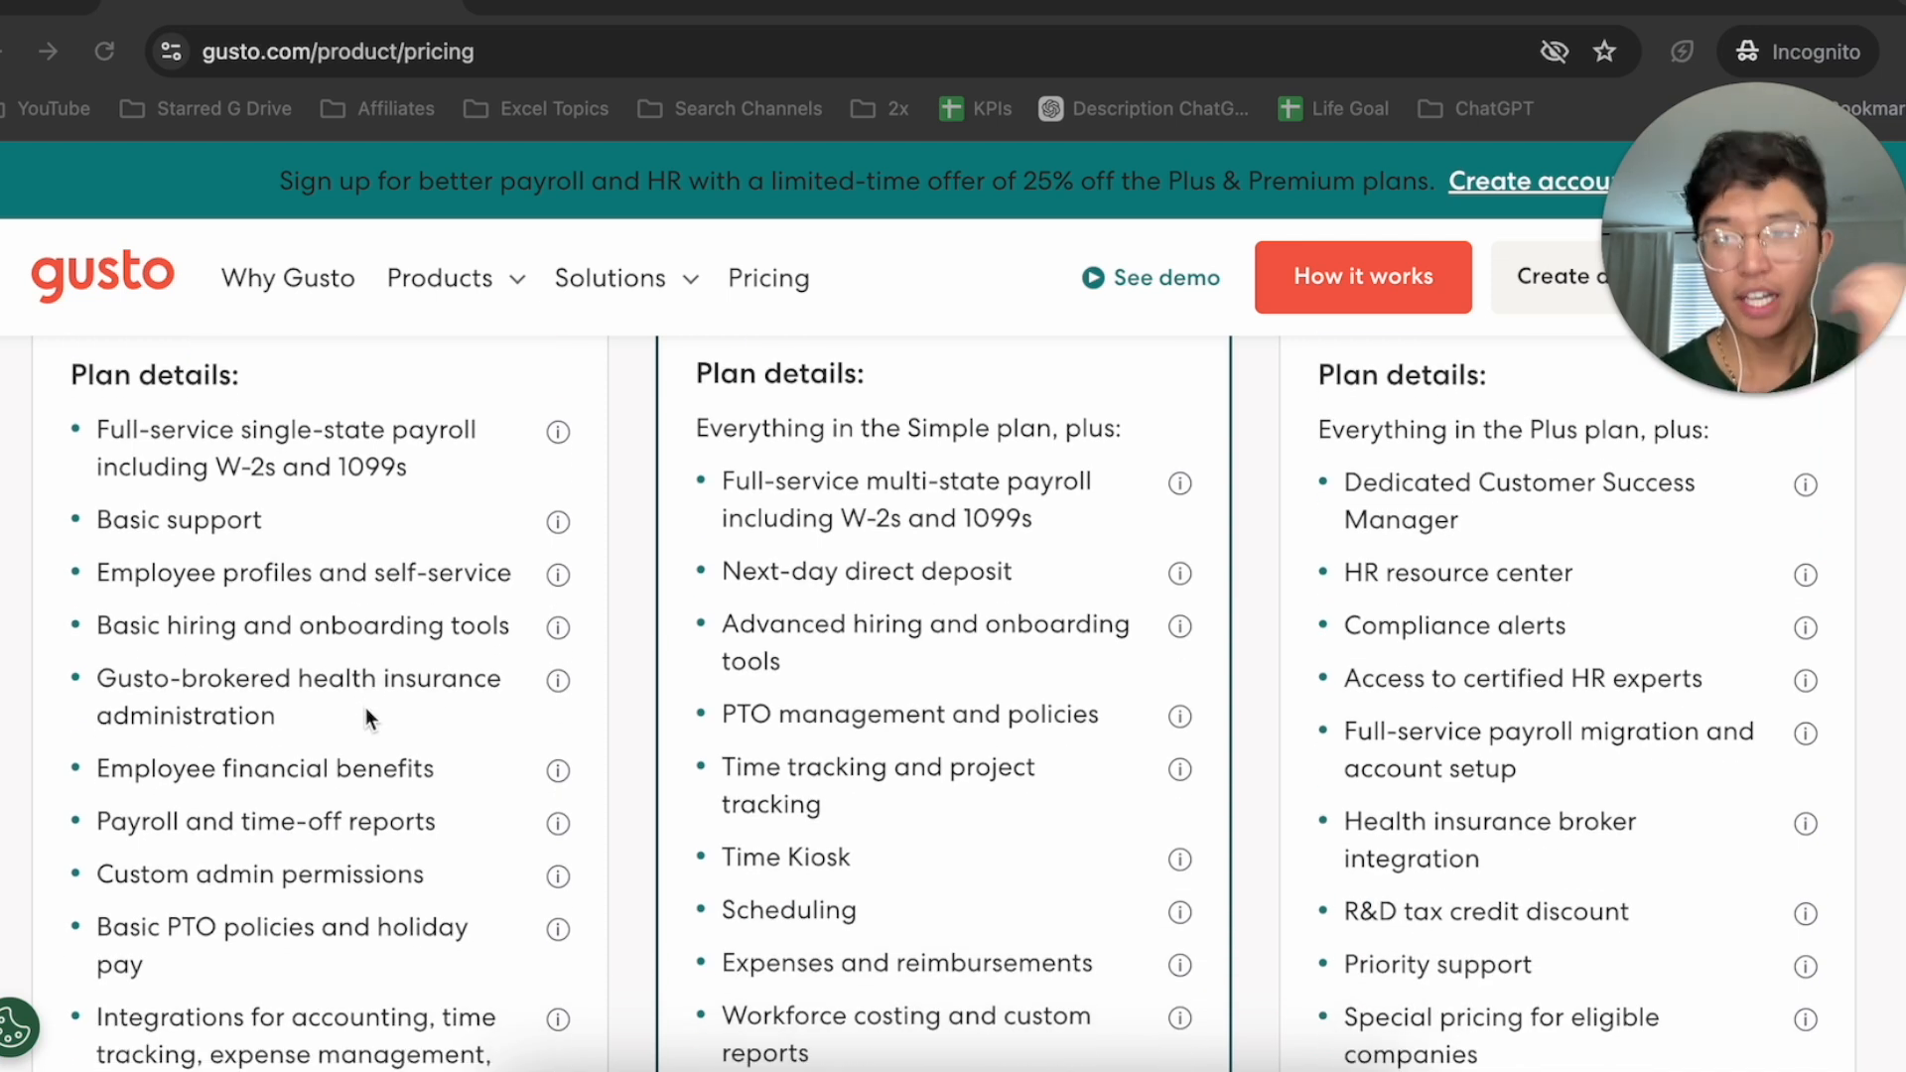
scroll(342, 715, up, 4)
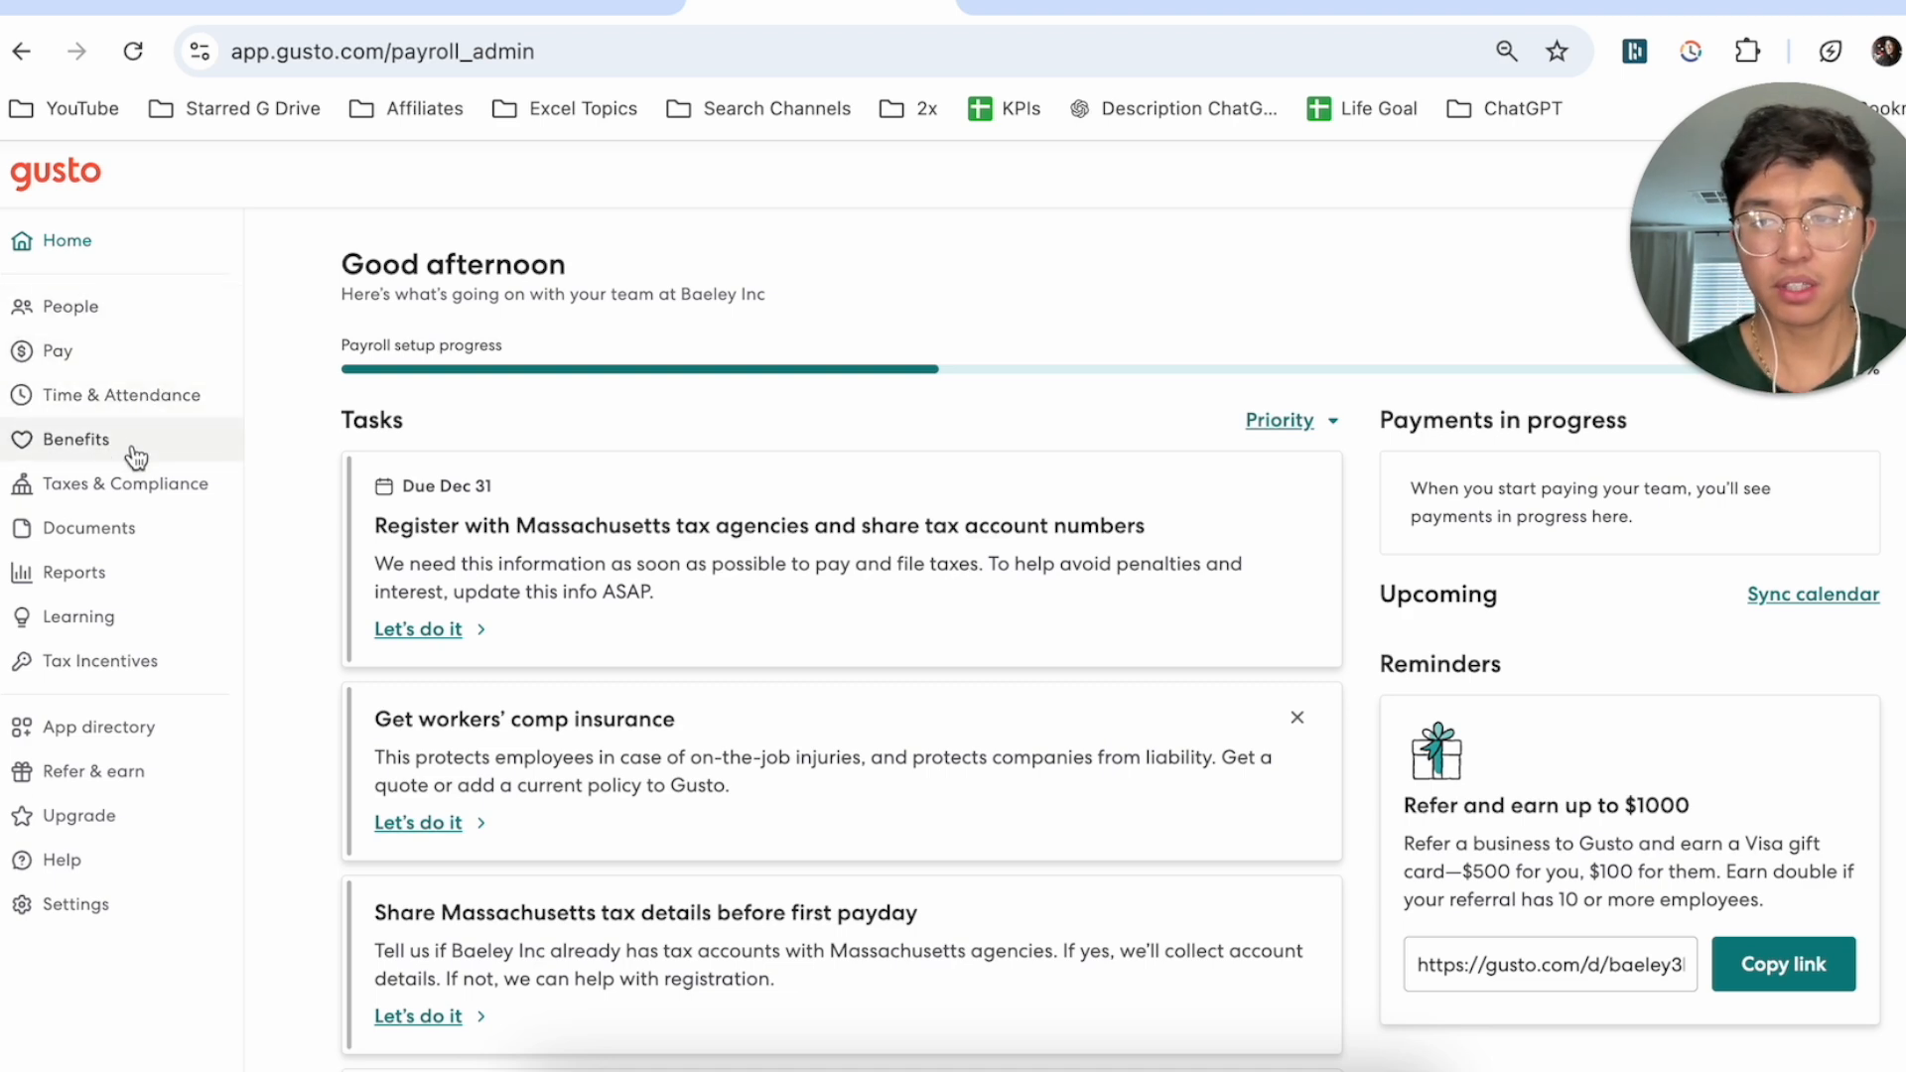
Step: Open the Run payroll page and review the stages of the payroll setup timeline
click(87, 354)
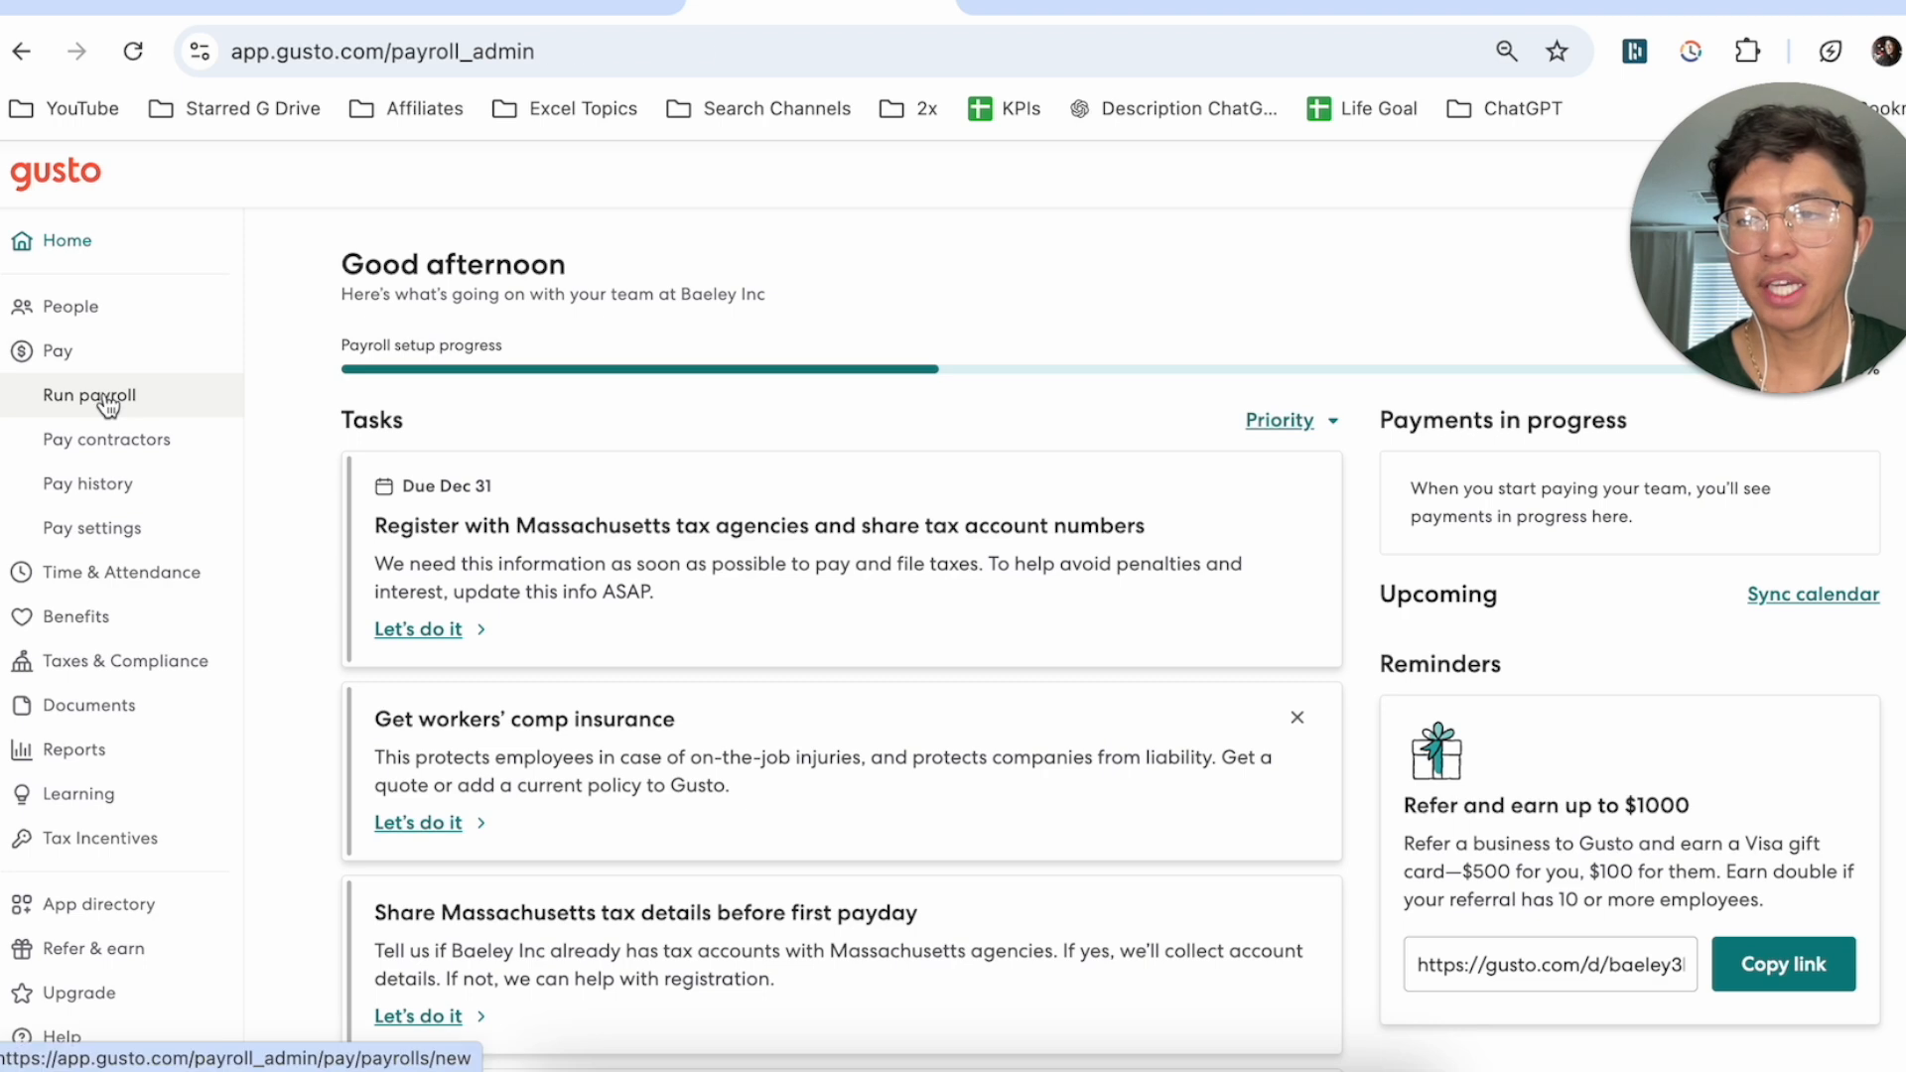
click(102, 397)
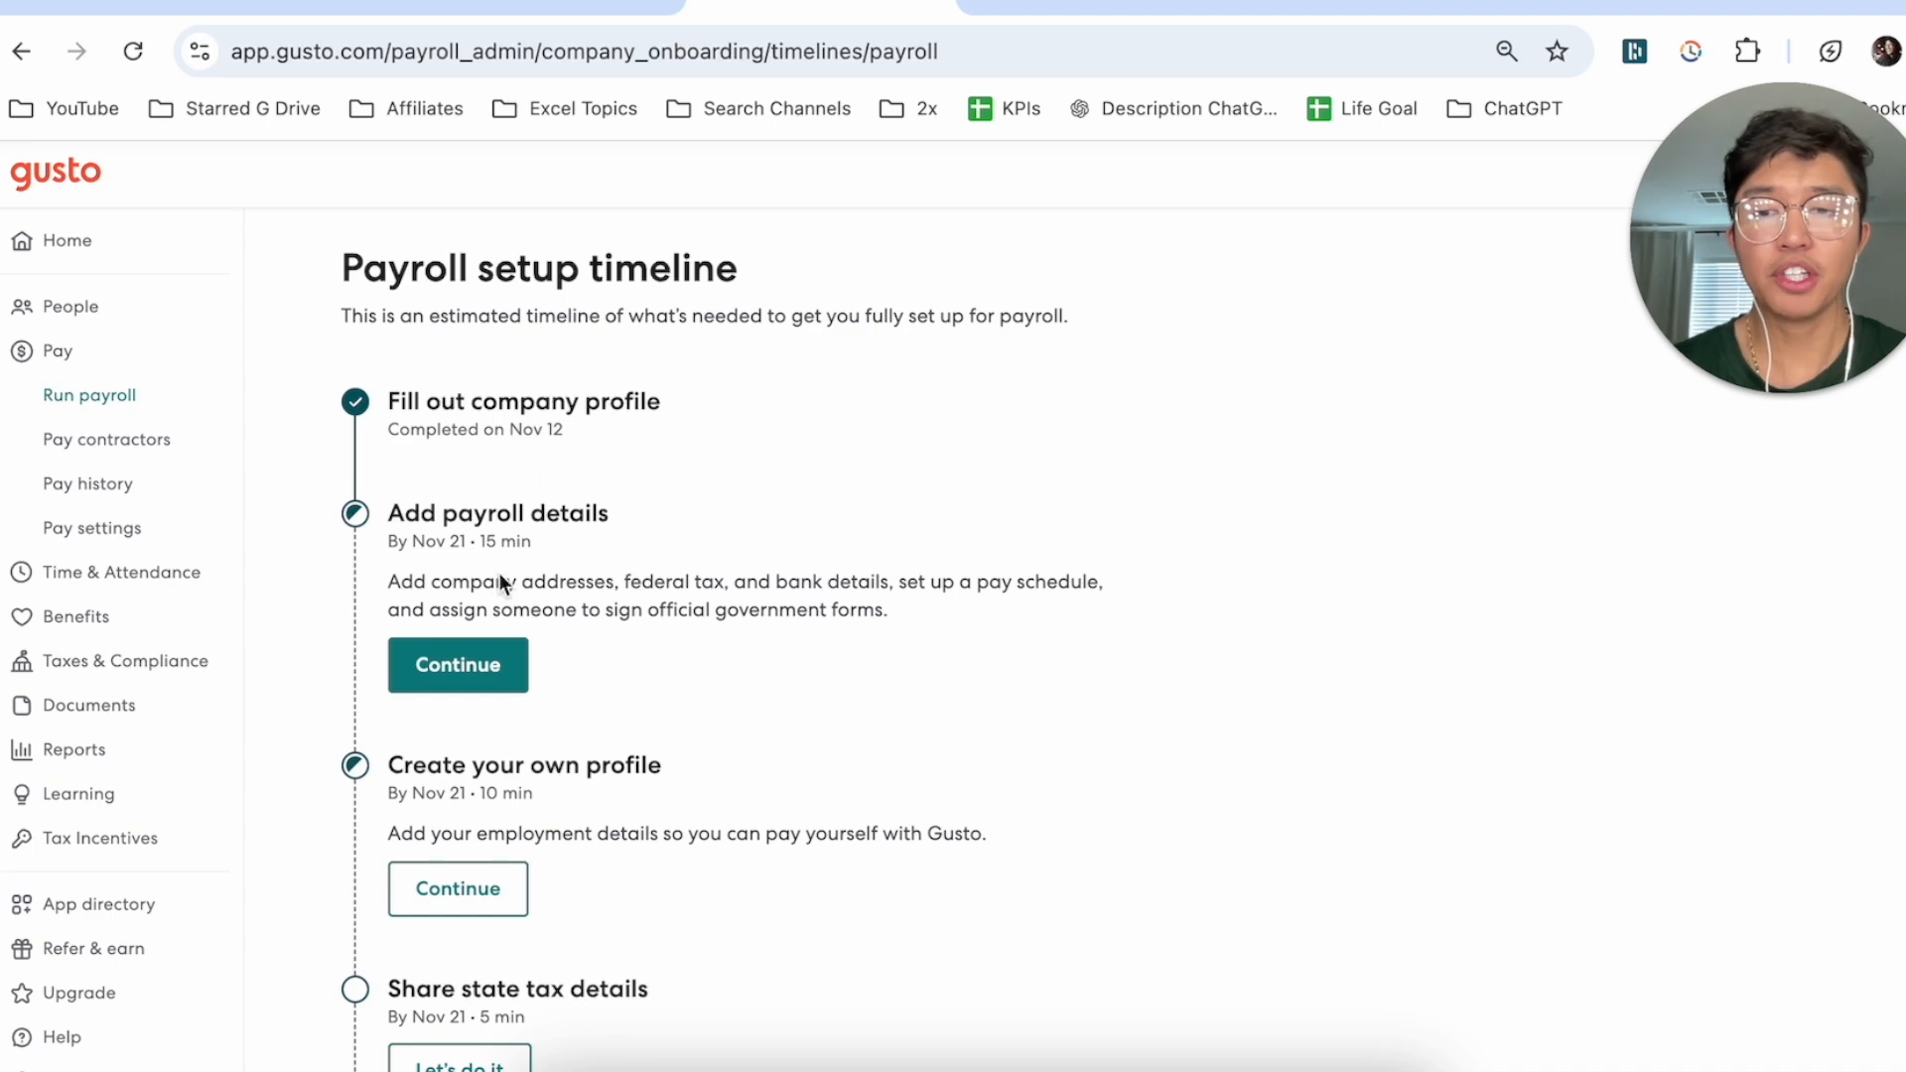
scroll(489, 665, down, 3)
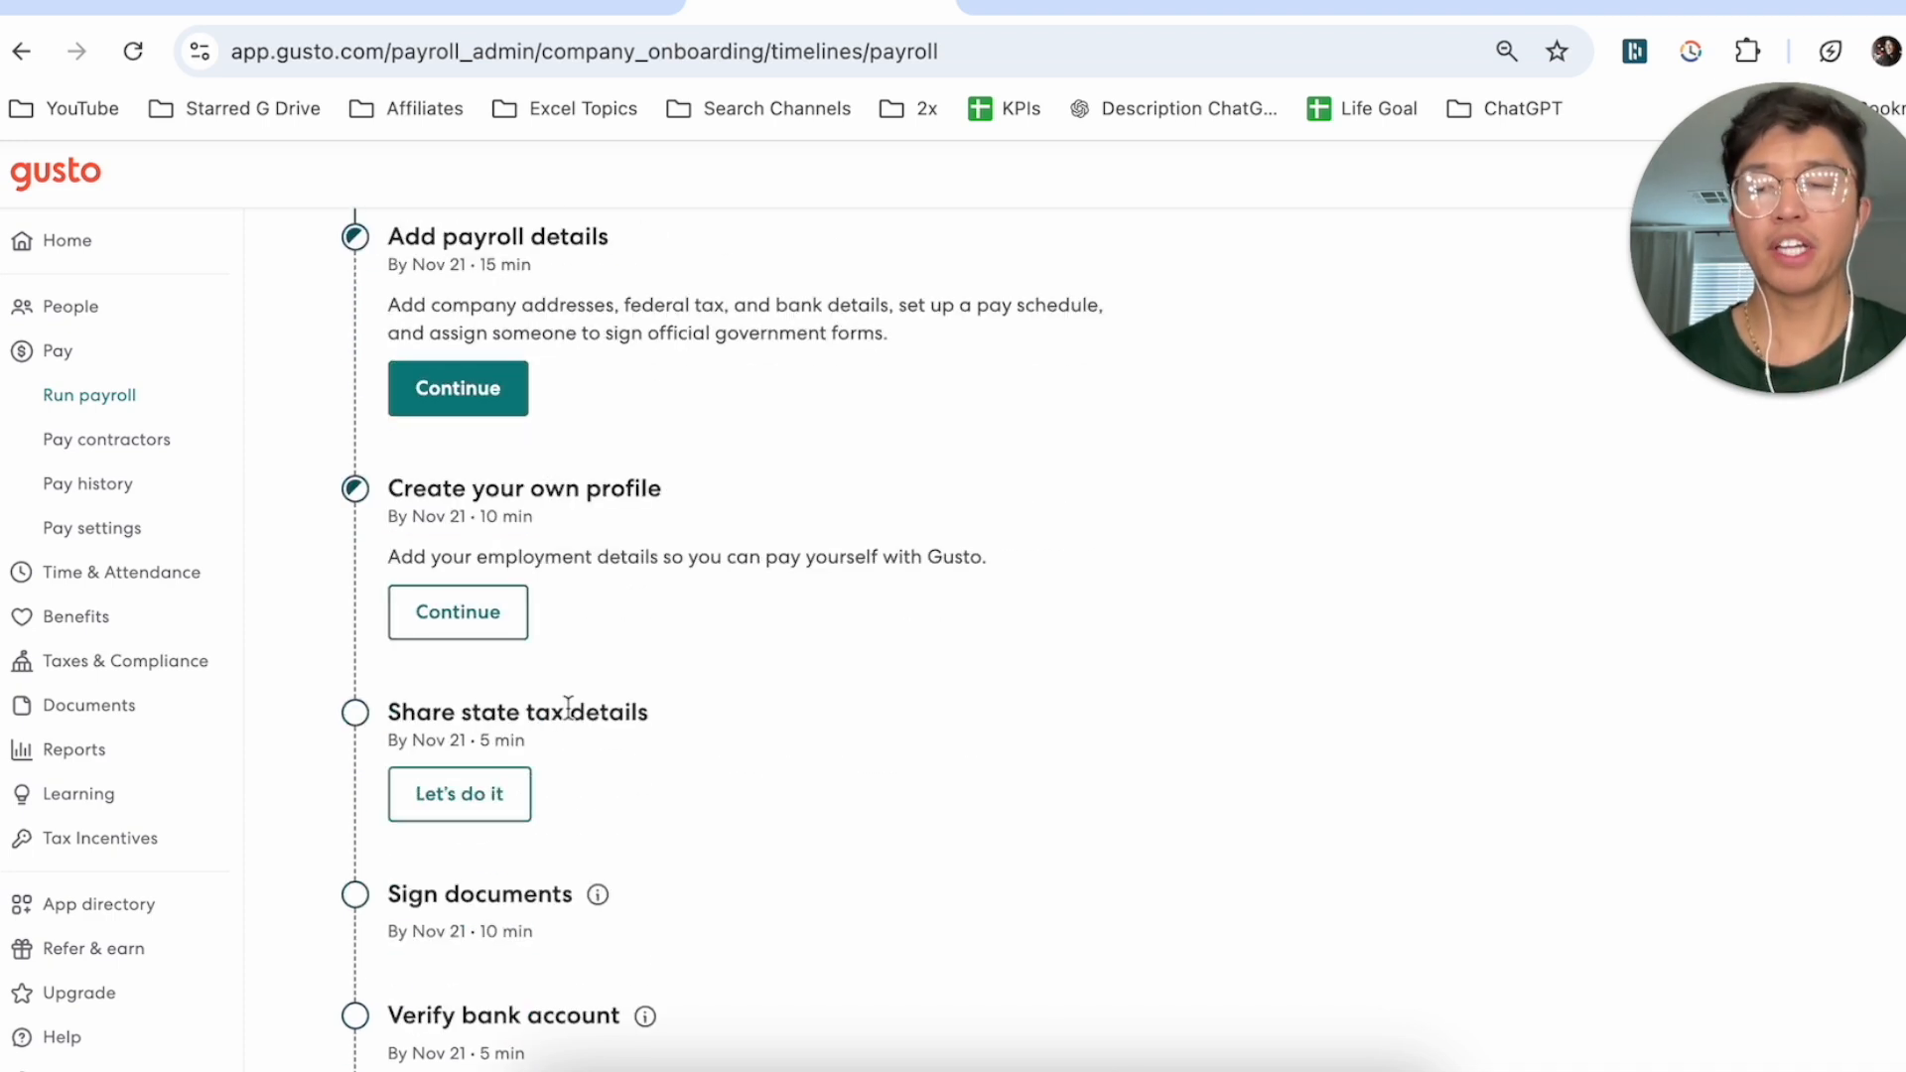
scroll(568, 689, up, 2)
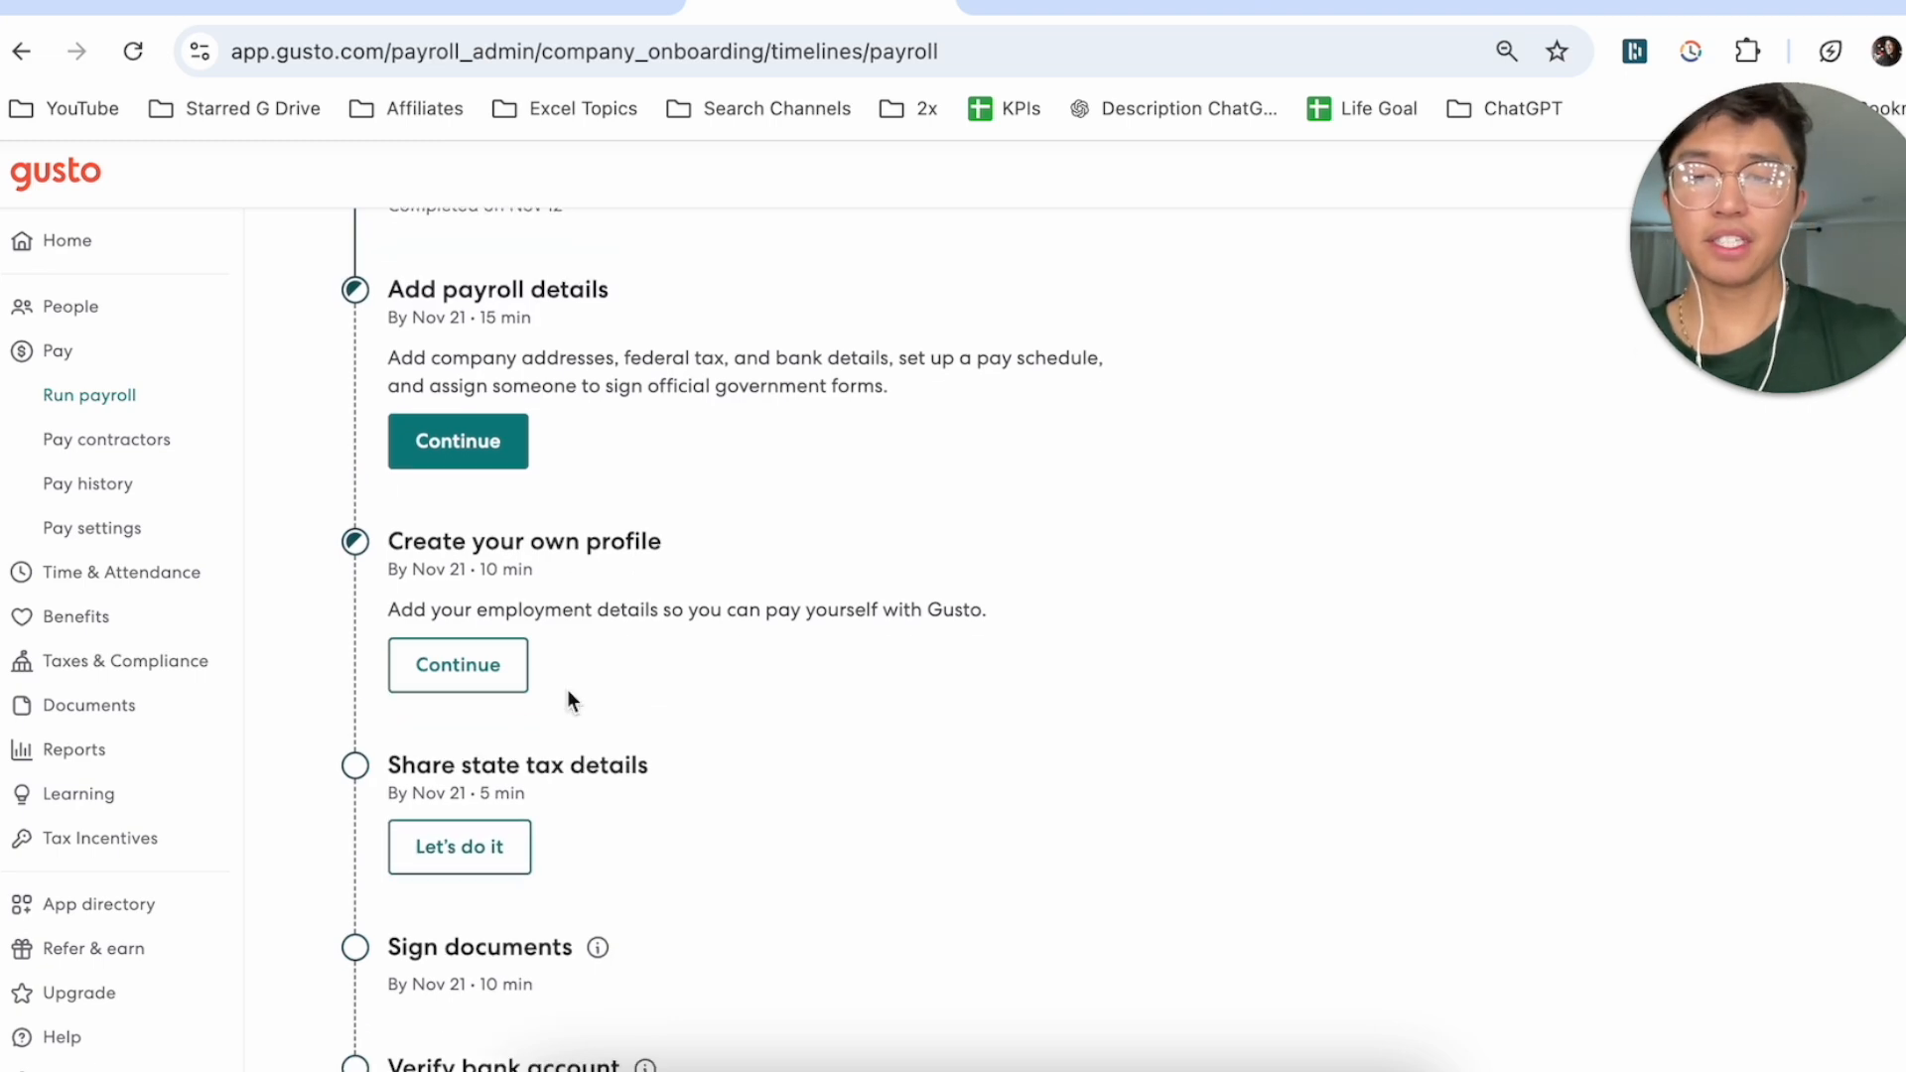
scroll(568, 689, up, 2)
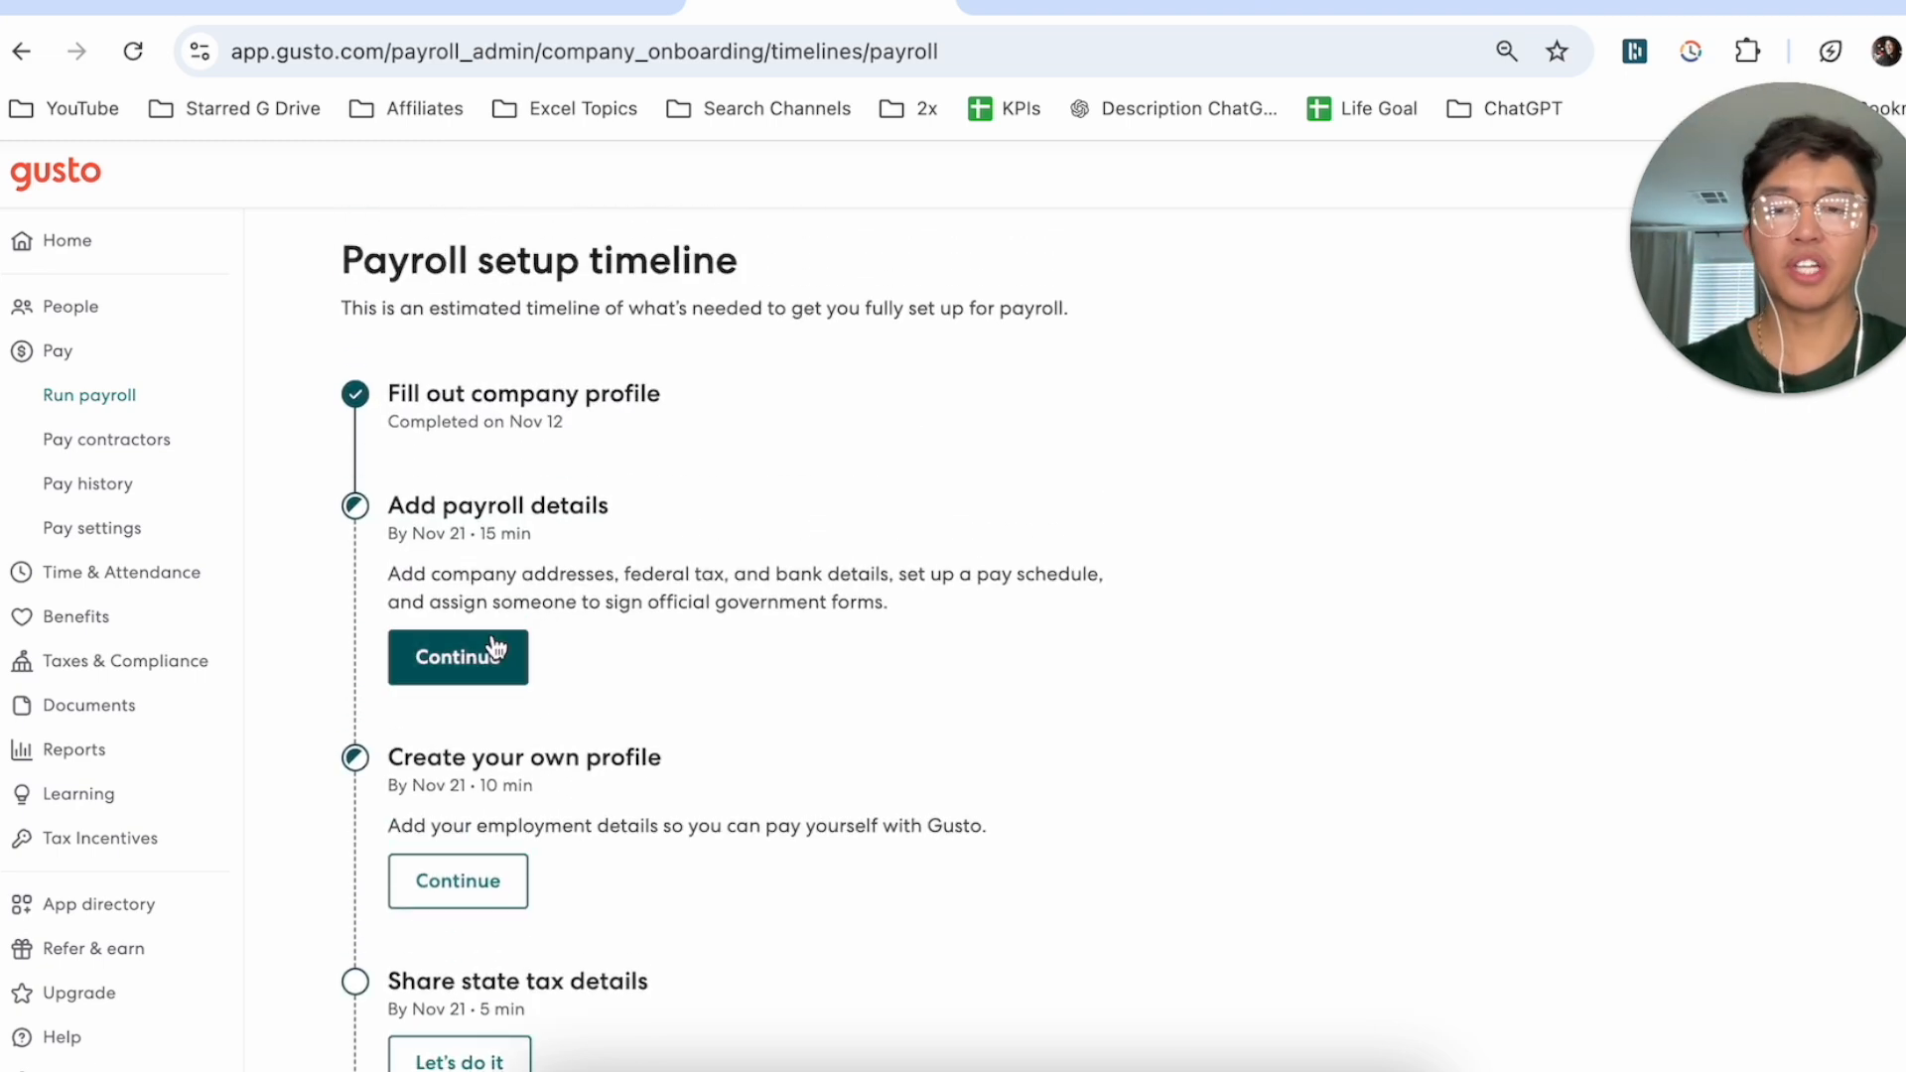
Step: Look through the Add payroll details sections from Addresses to Pay schedule and return to the setup timeline
scroll(495, 648, down, 1)
click(489, 558)
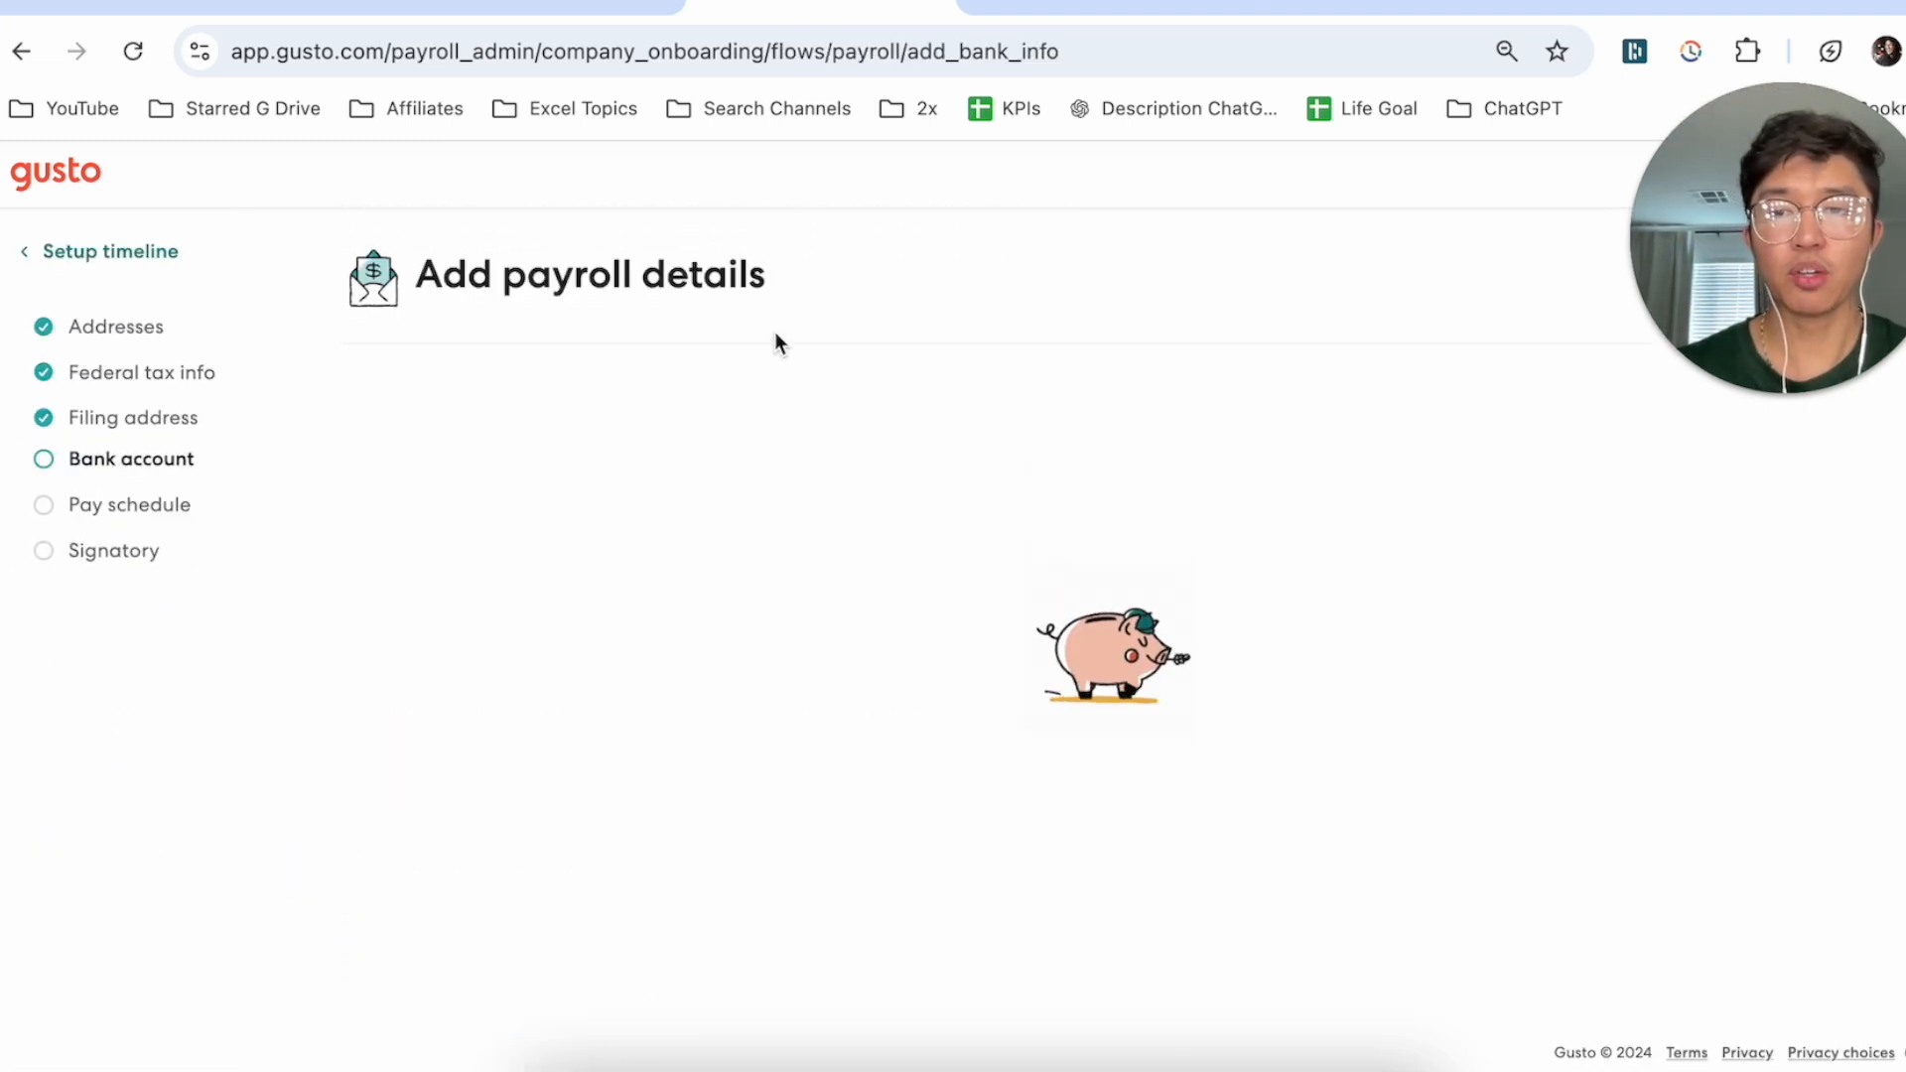
click(116, 331)
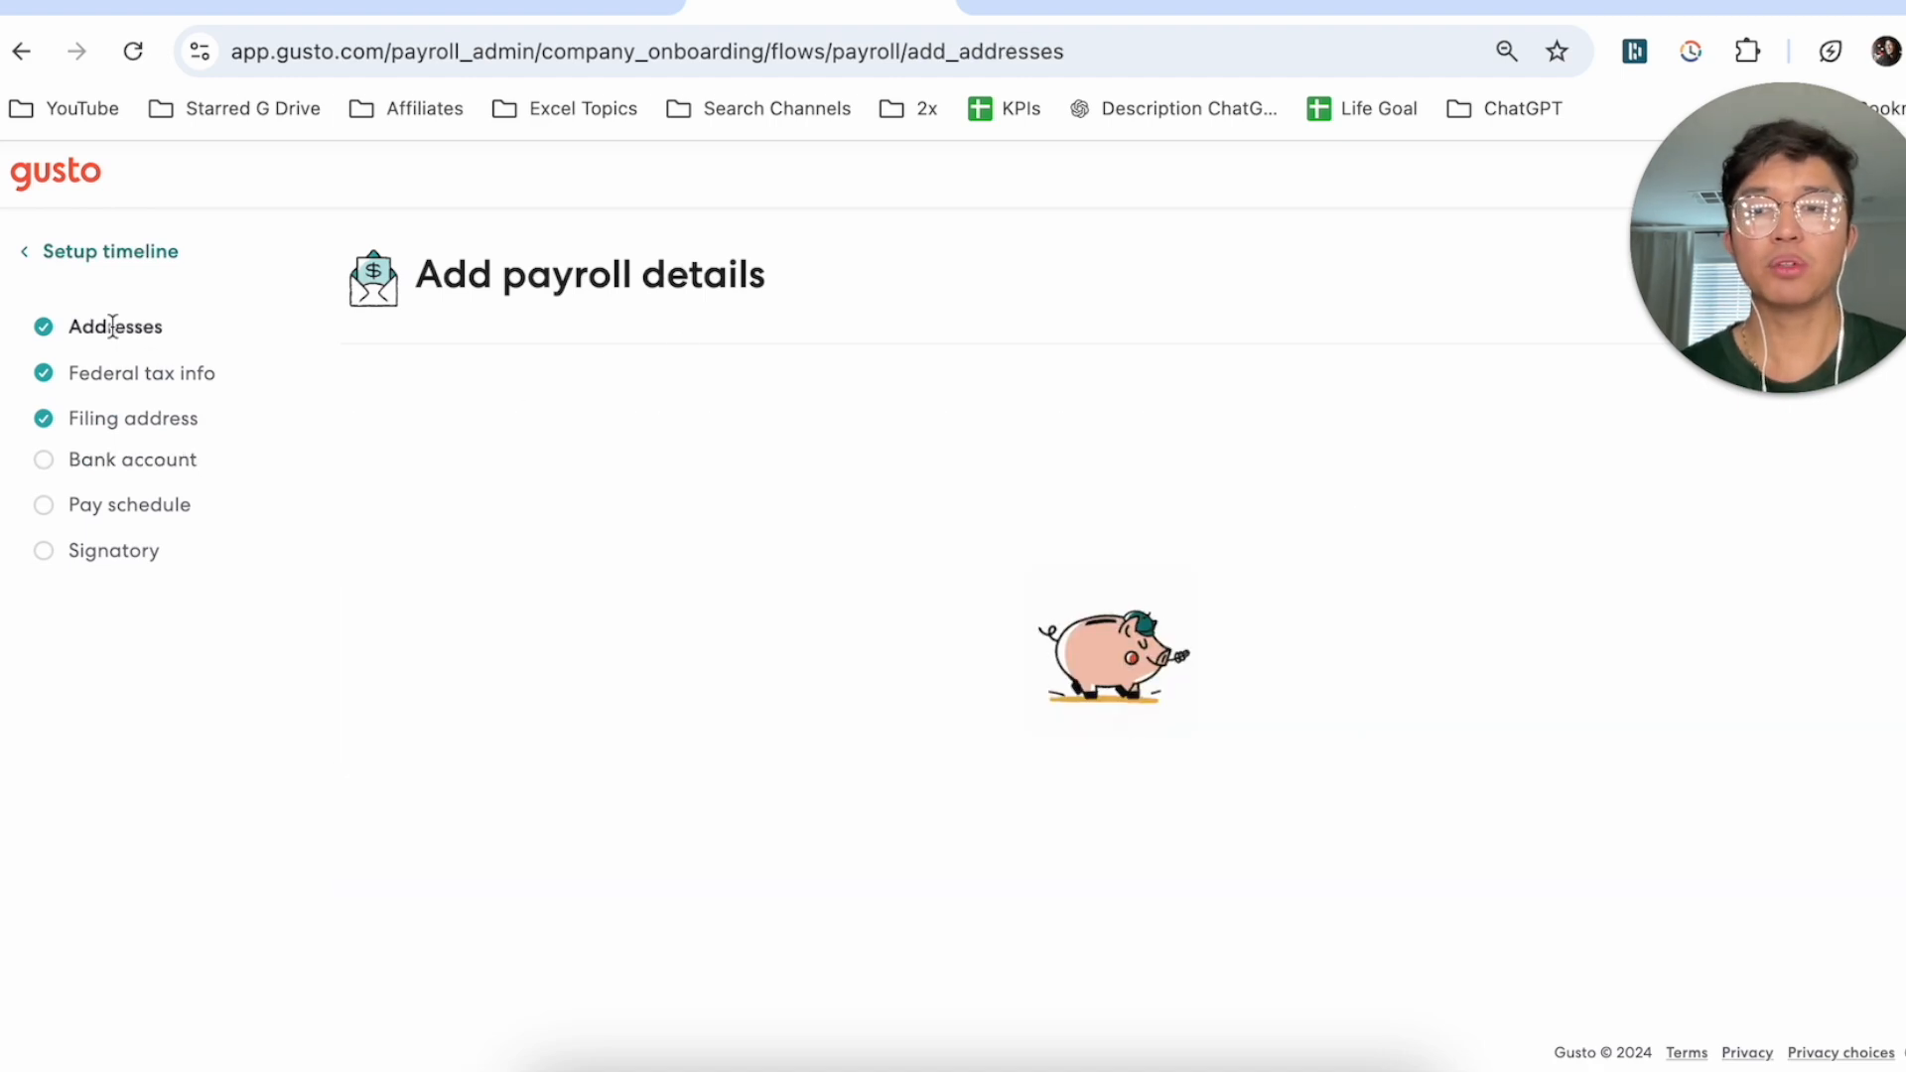
click(158, 374)
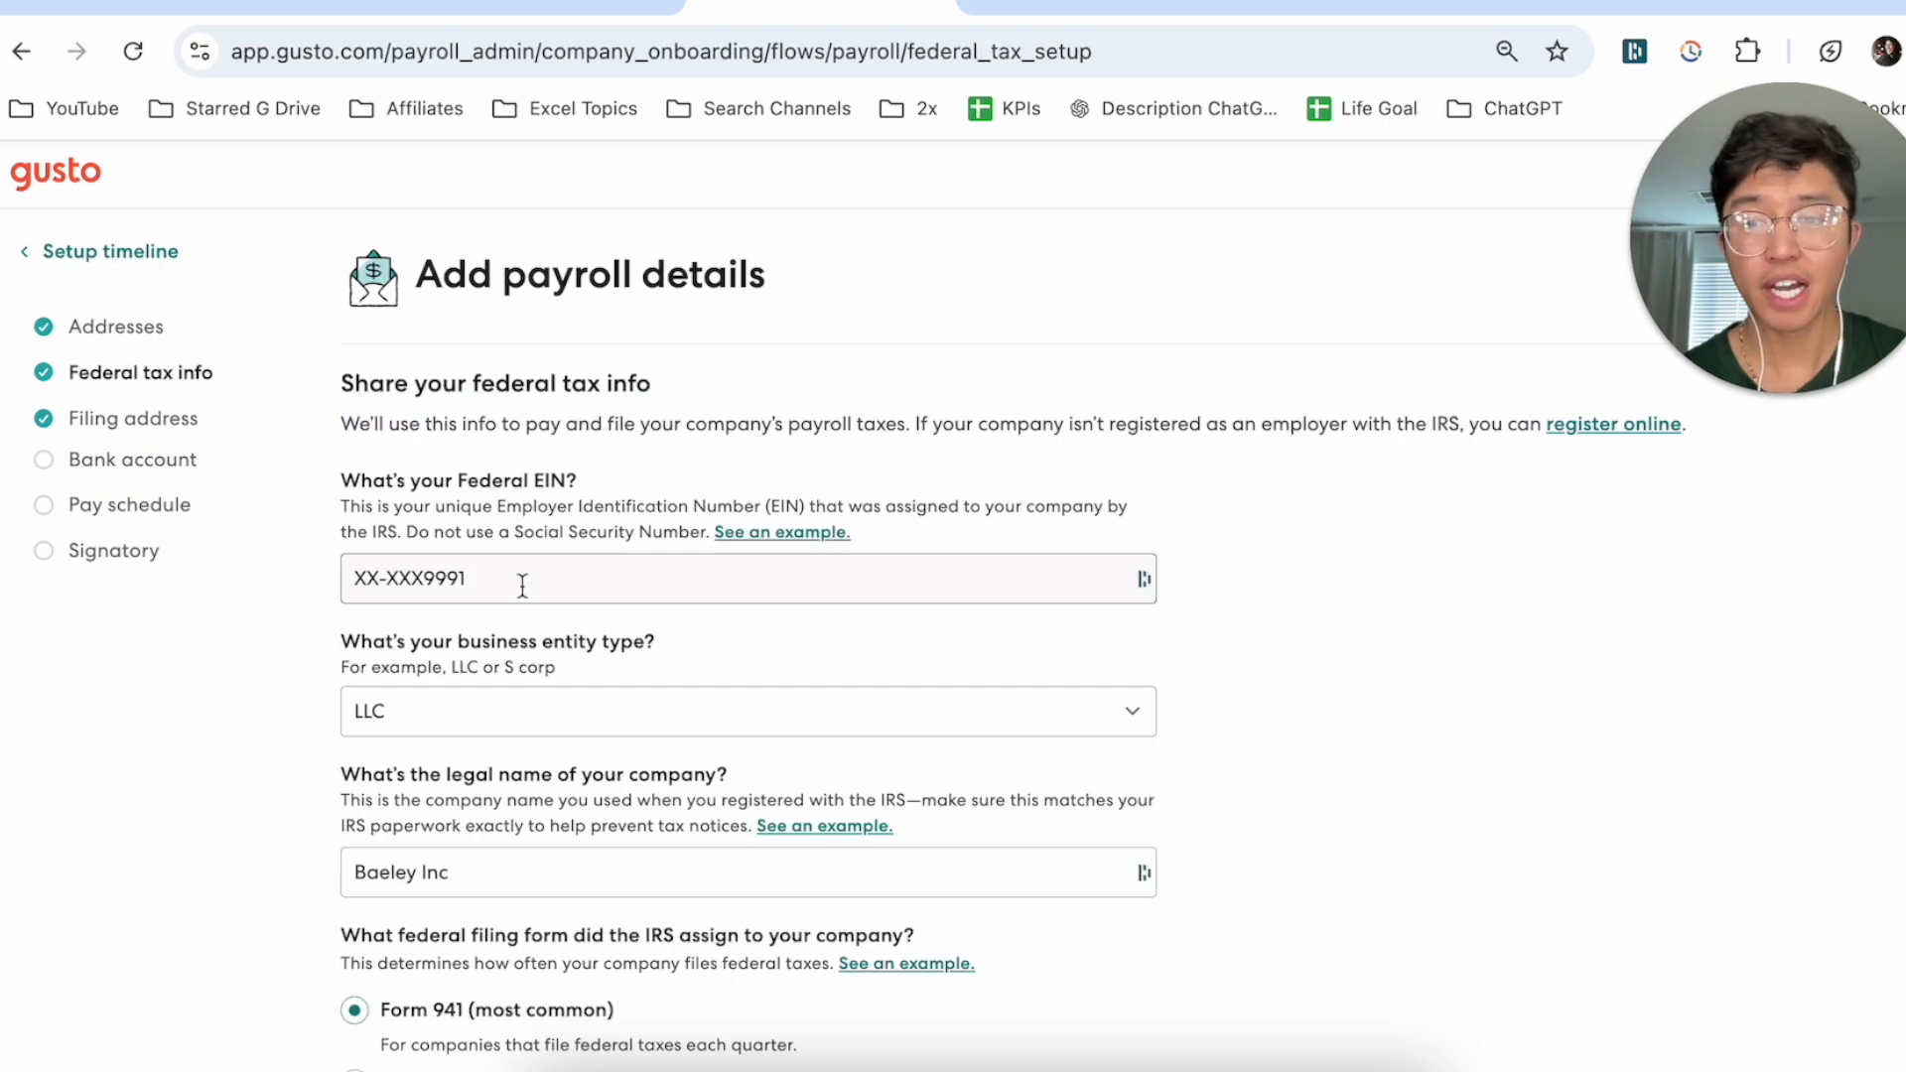
click(153, 422)
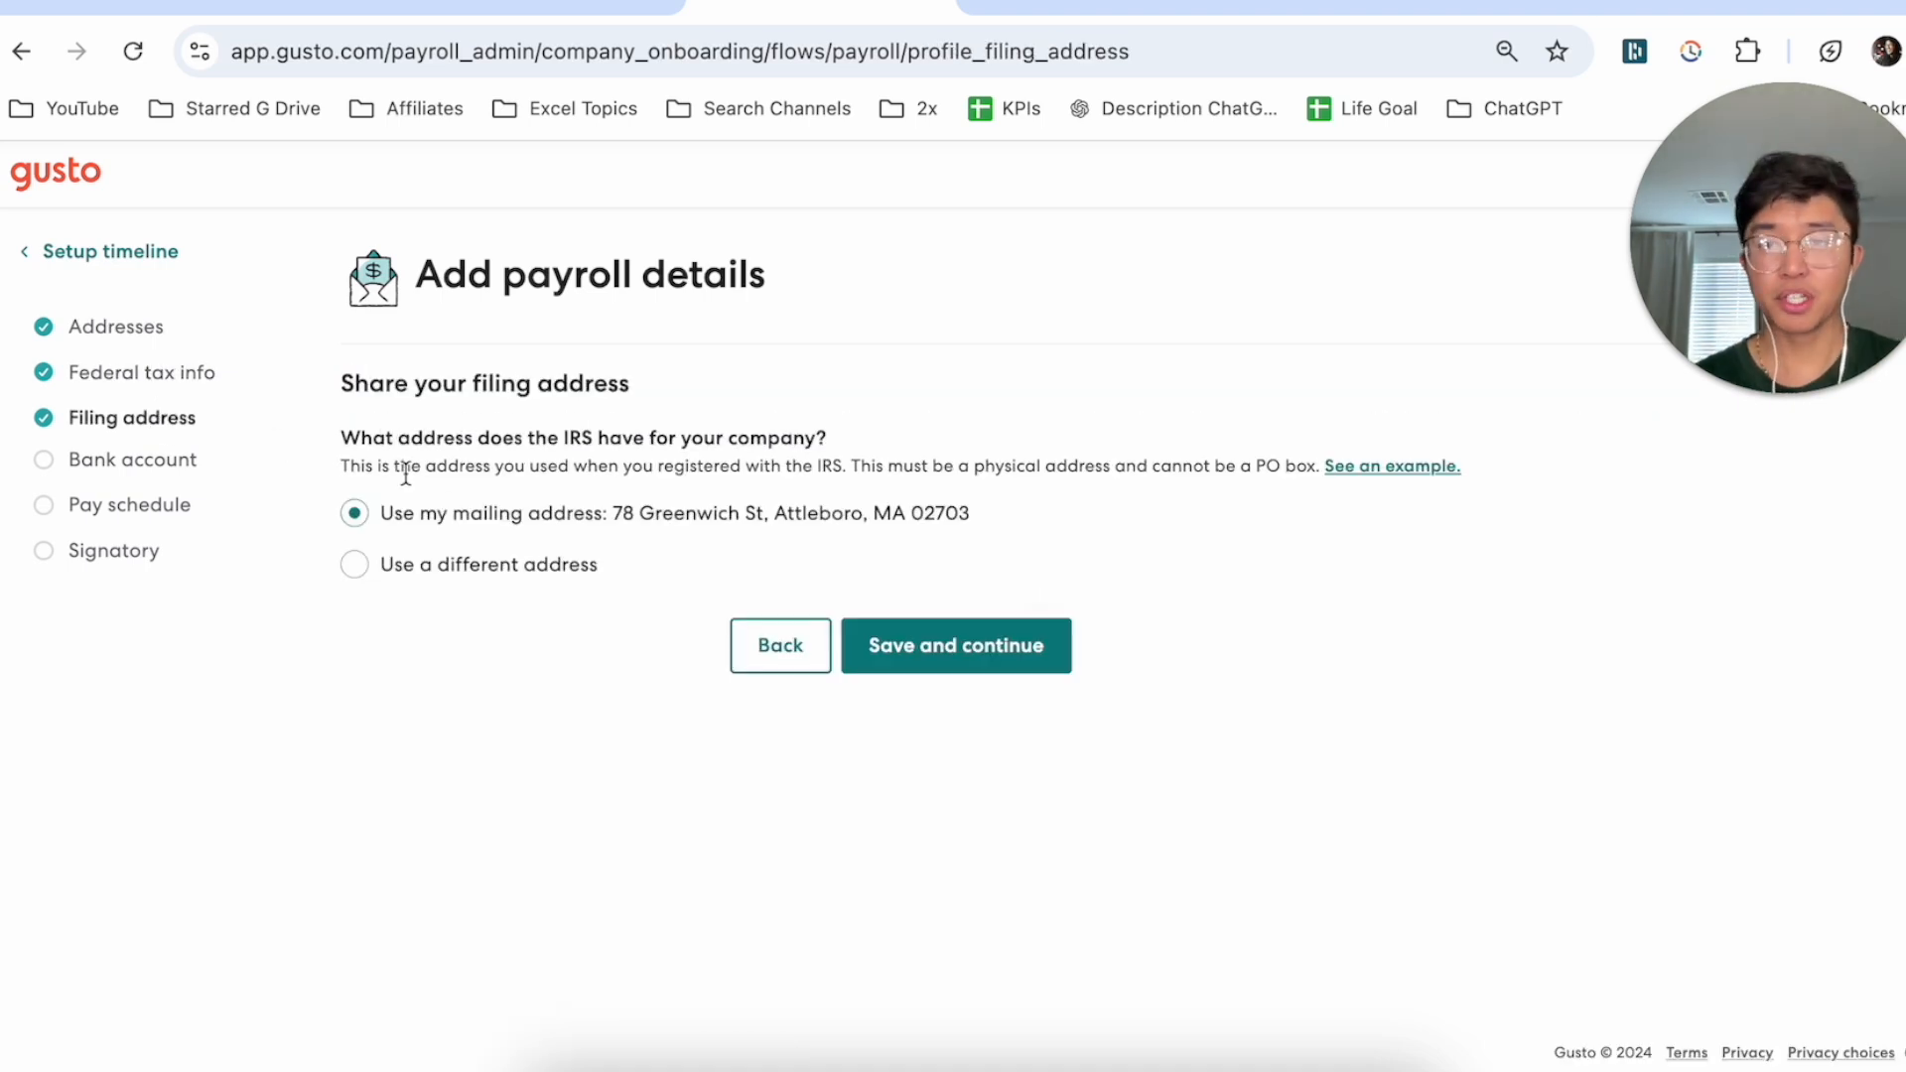
click(159, 467)
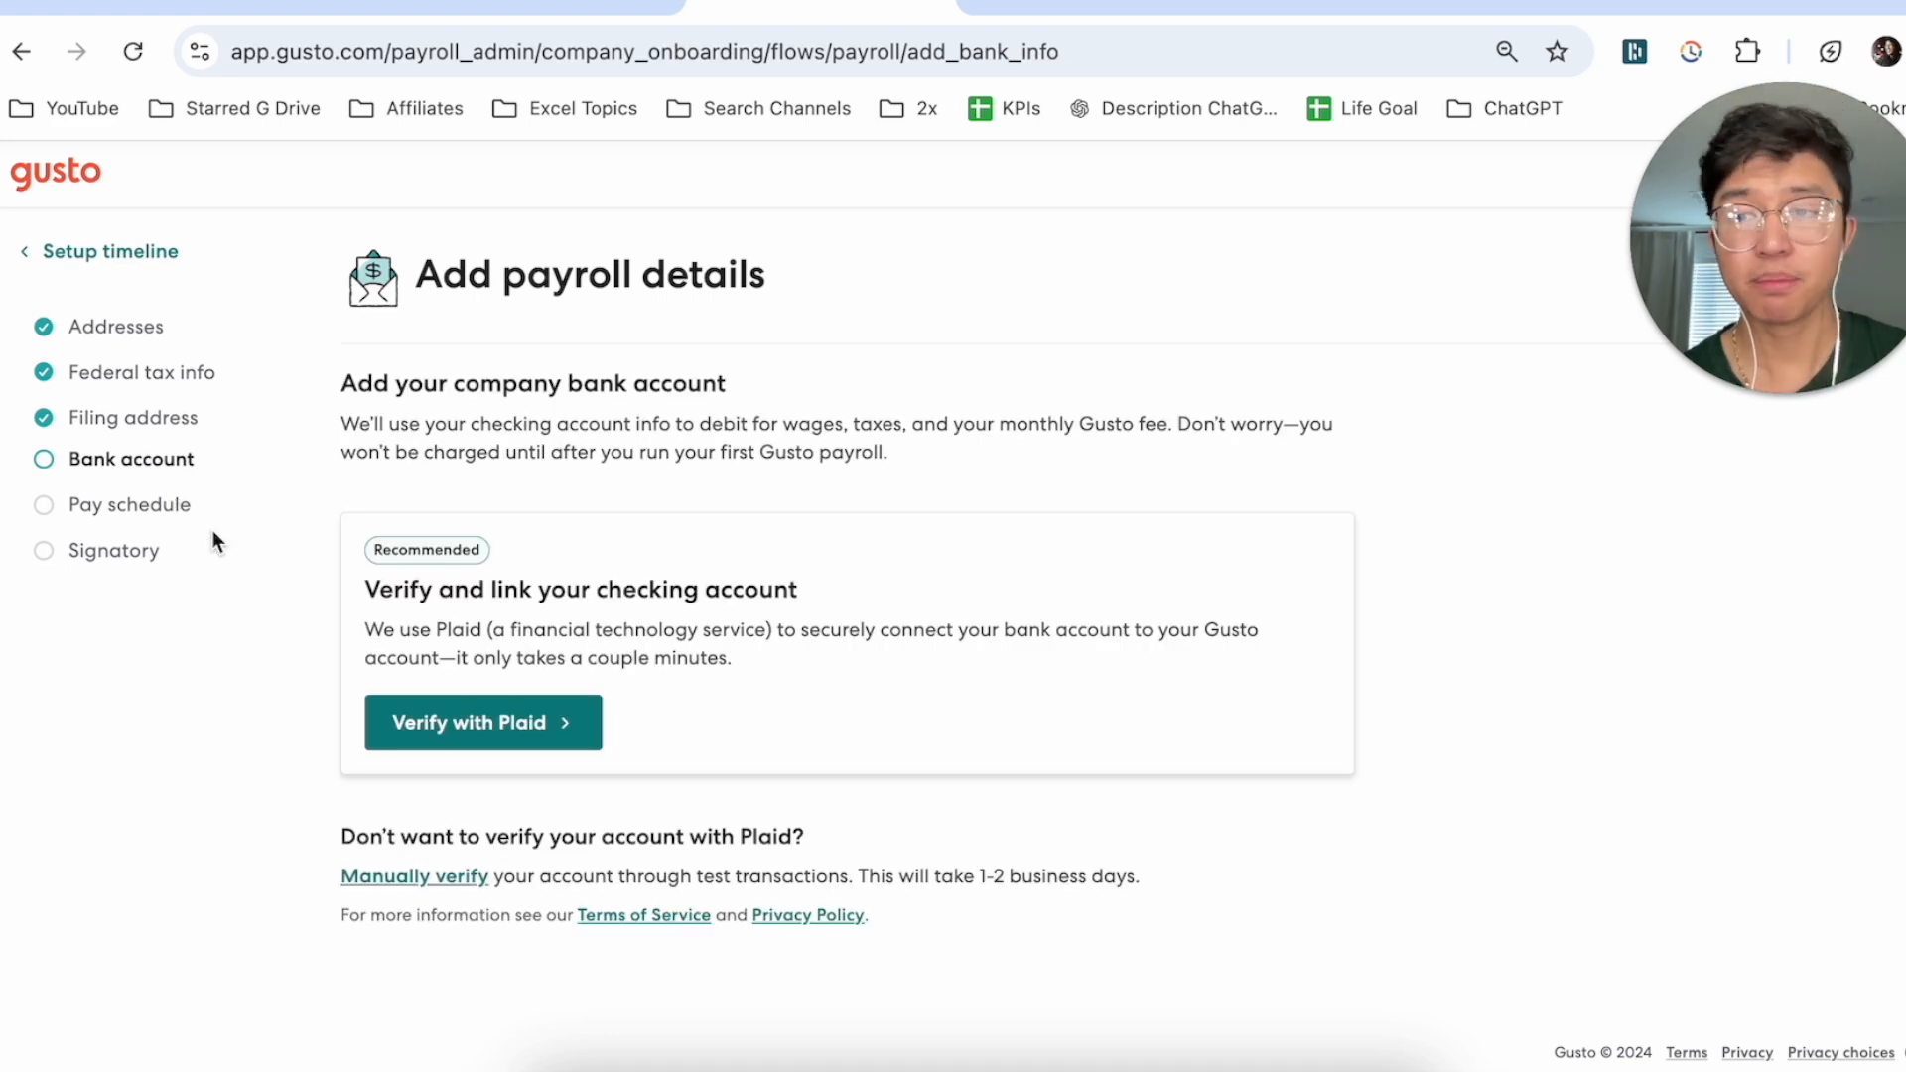
click(161, 507)
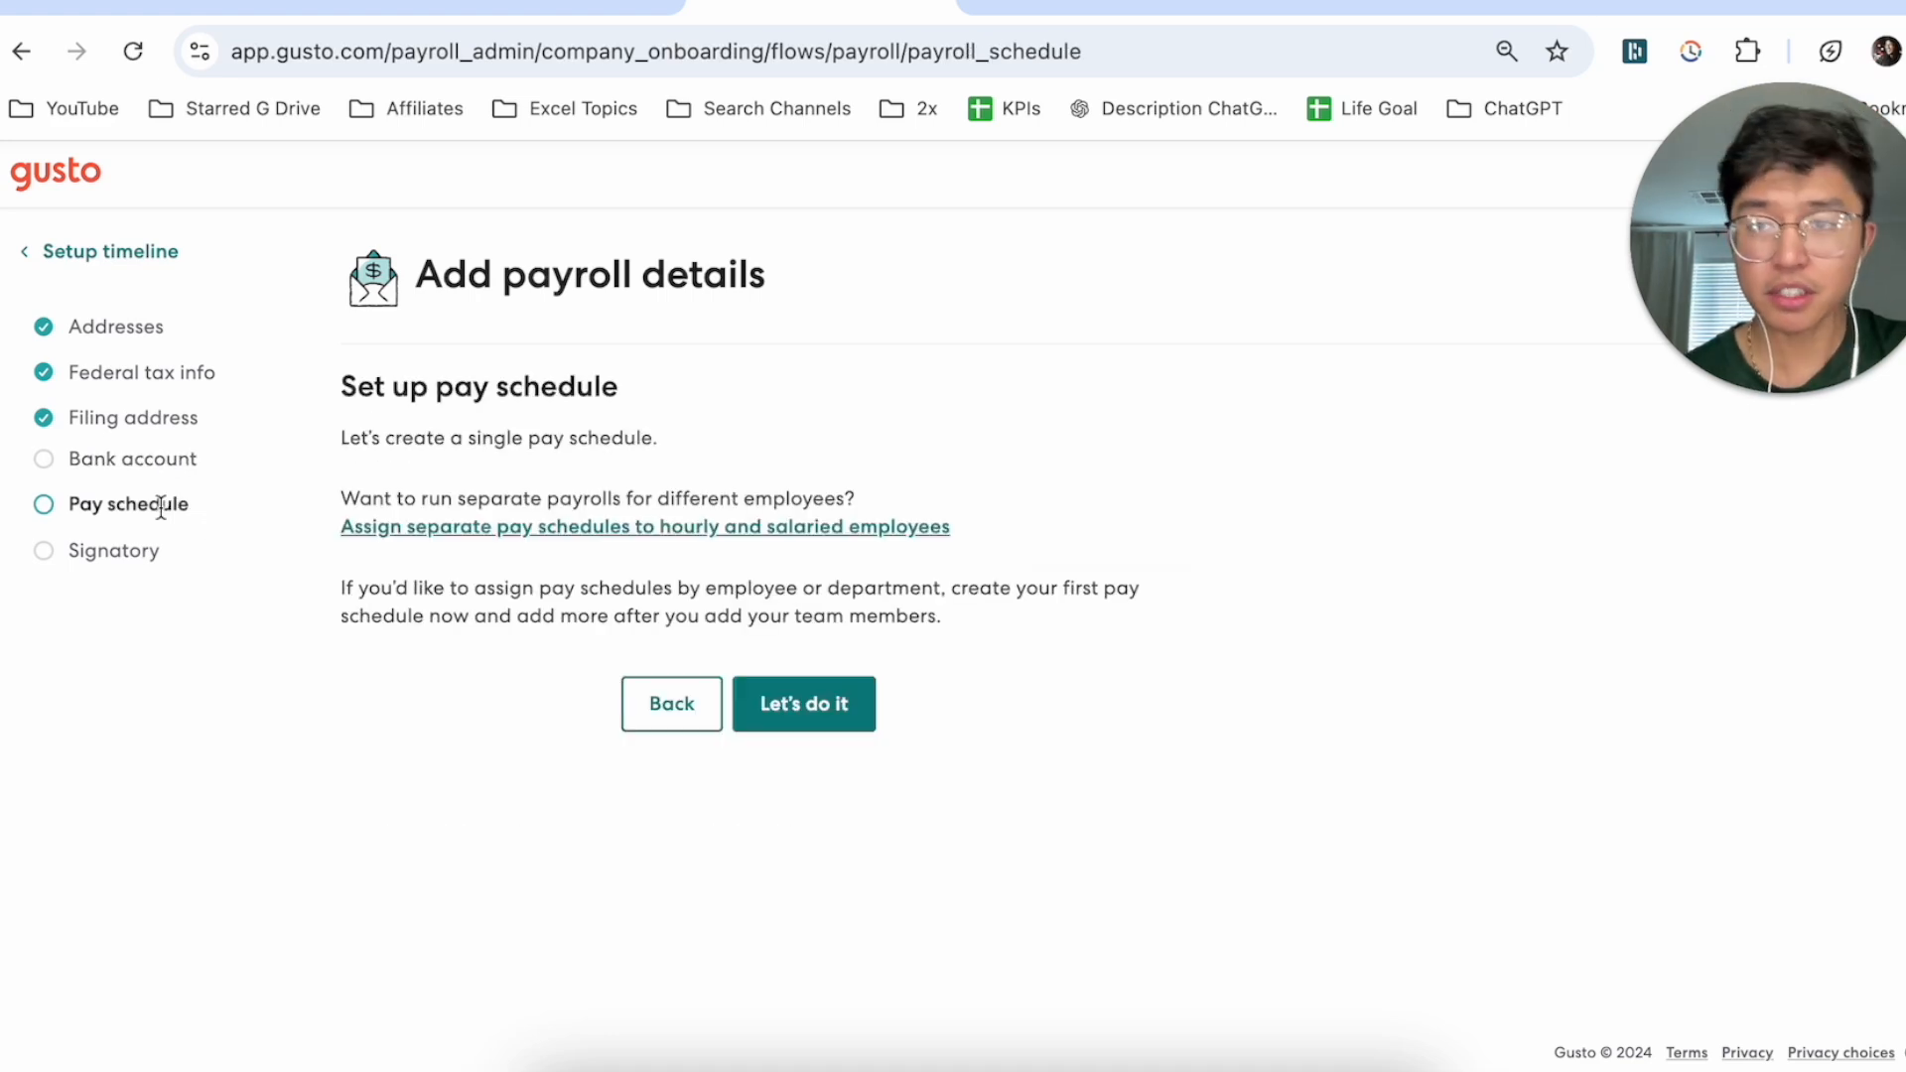
click(65, 254)
Step: Continue creating your own profile, review the Basics and compensation details, and save them
scroll(487, 725, down, 1)
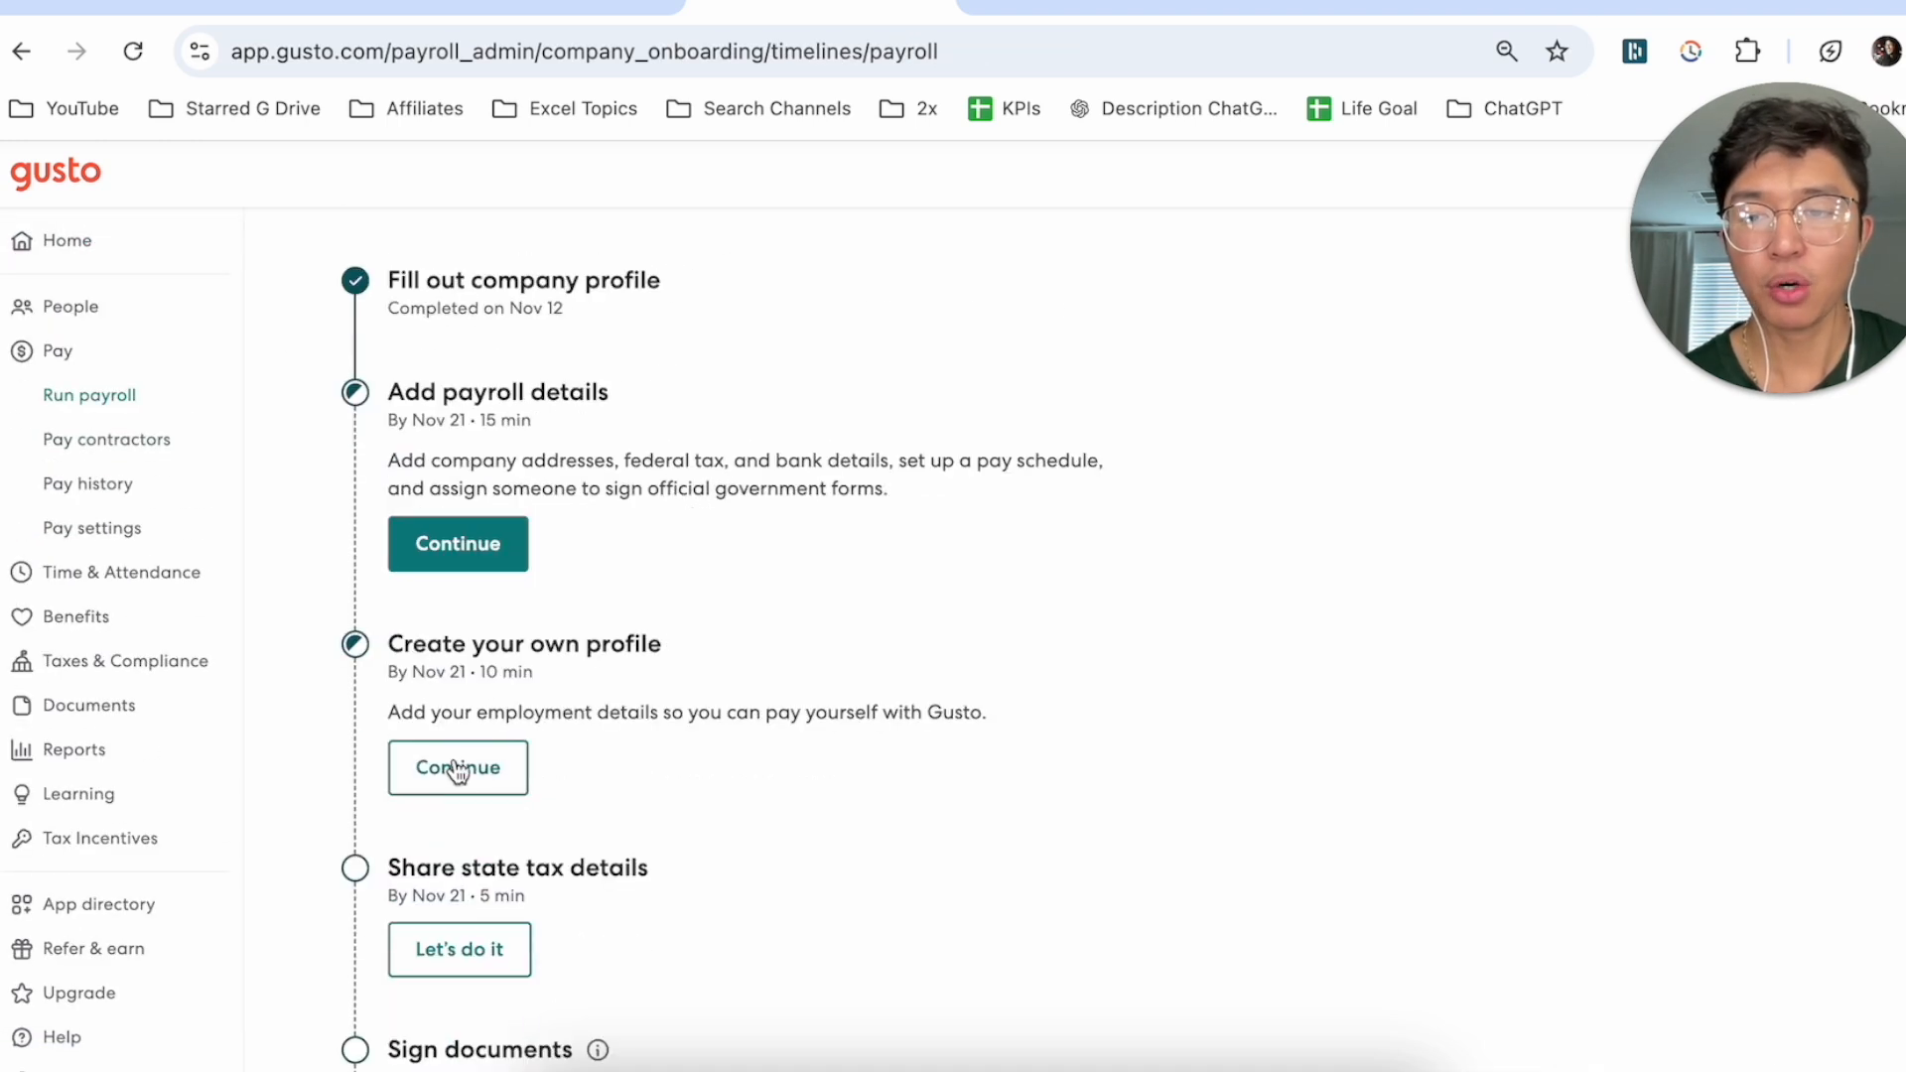
click(458, 771)
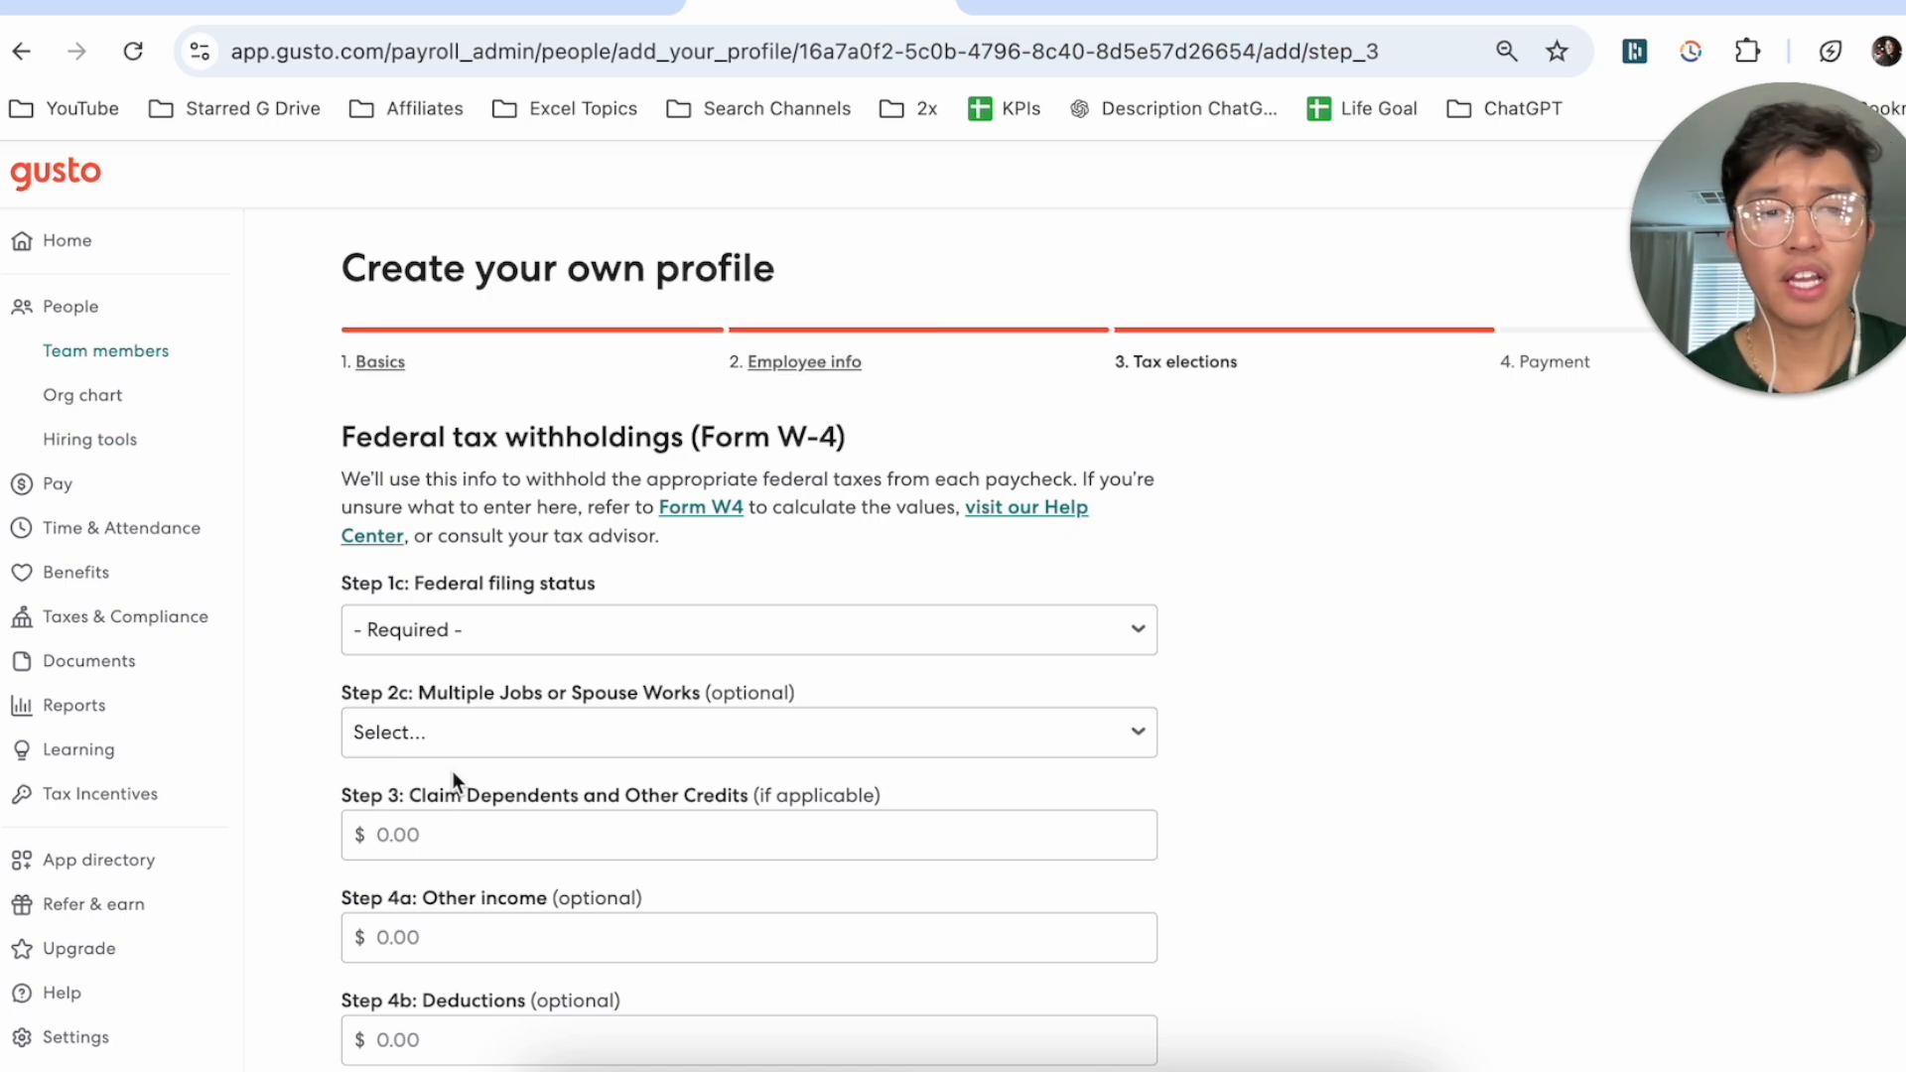
click(381, 363)
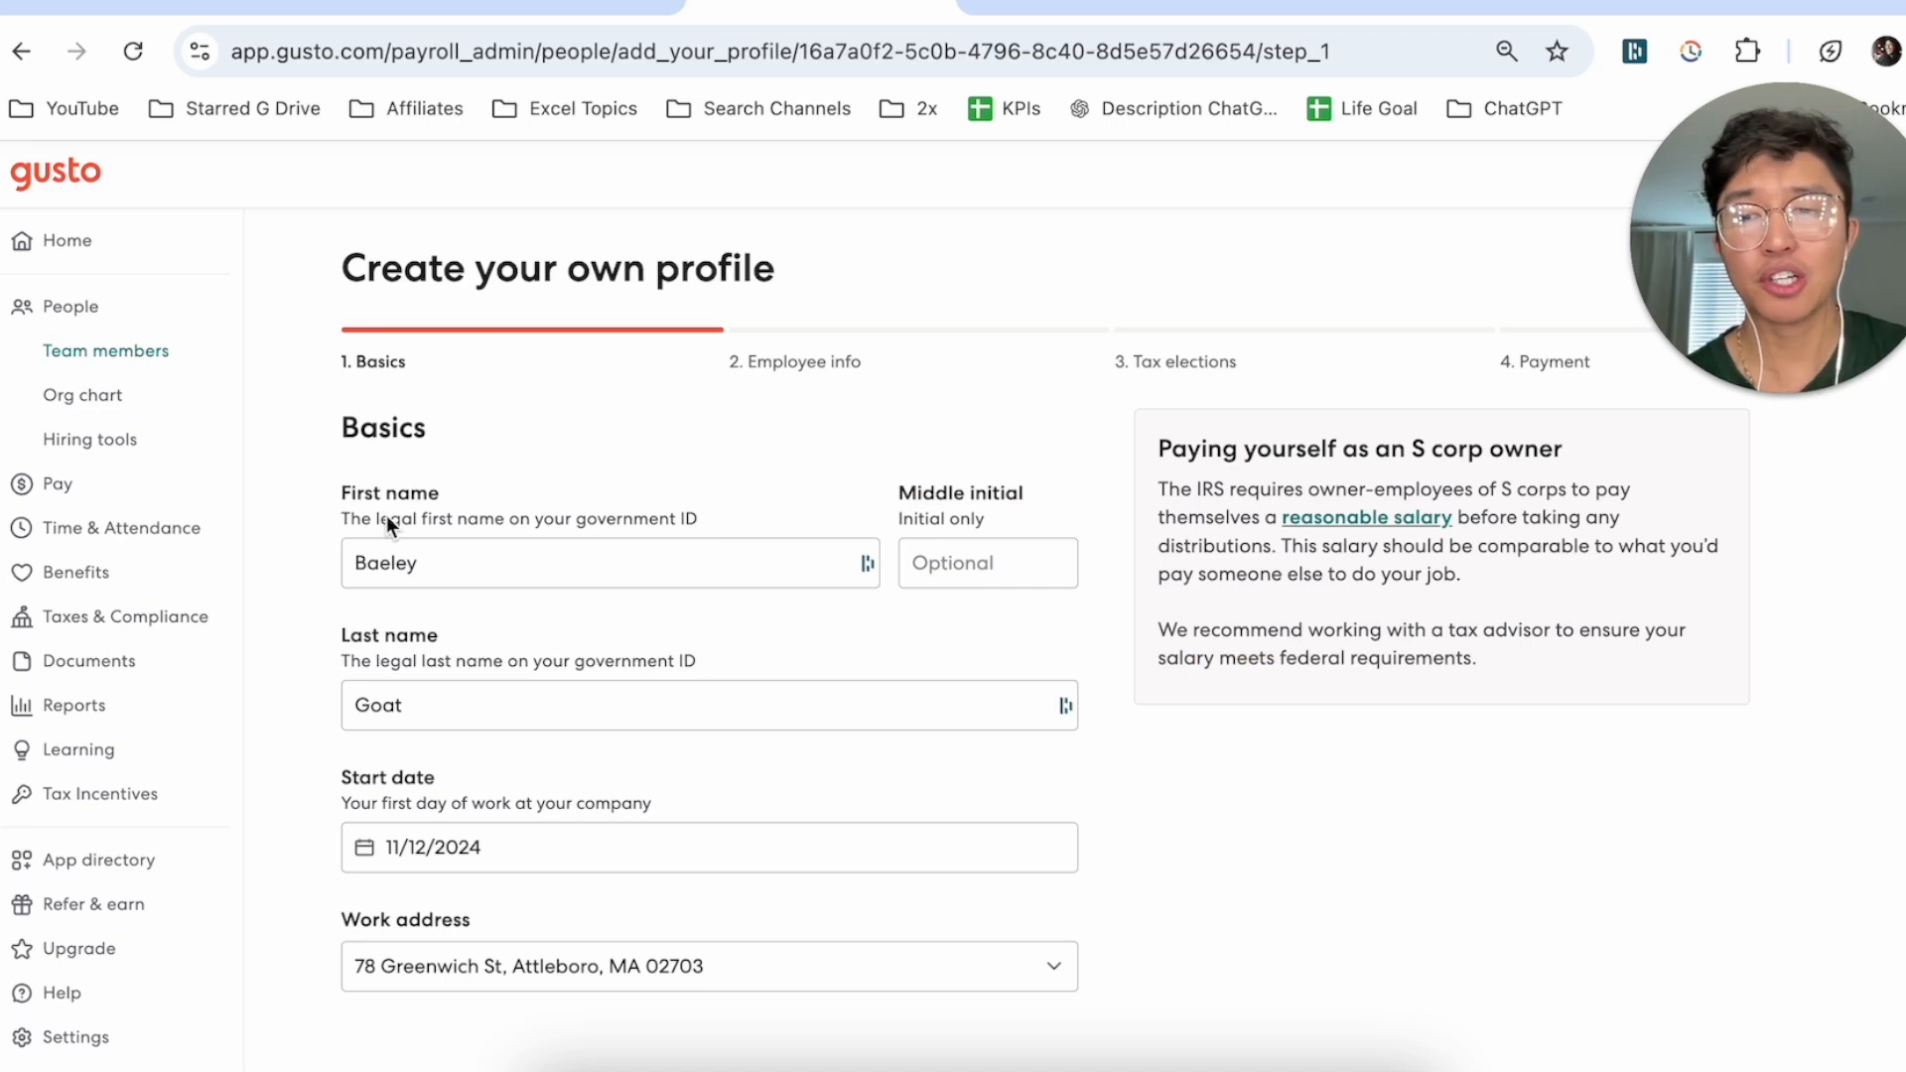
scroll(445, 629, down, 1)
scroll(443, 626, down, 6)
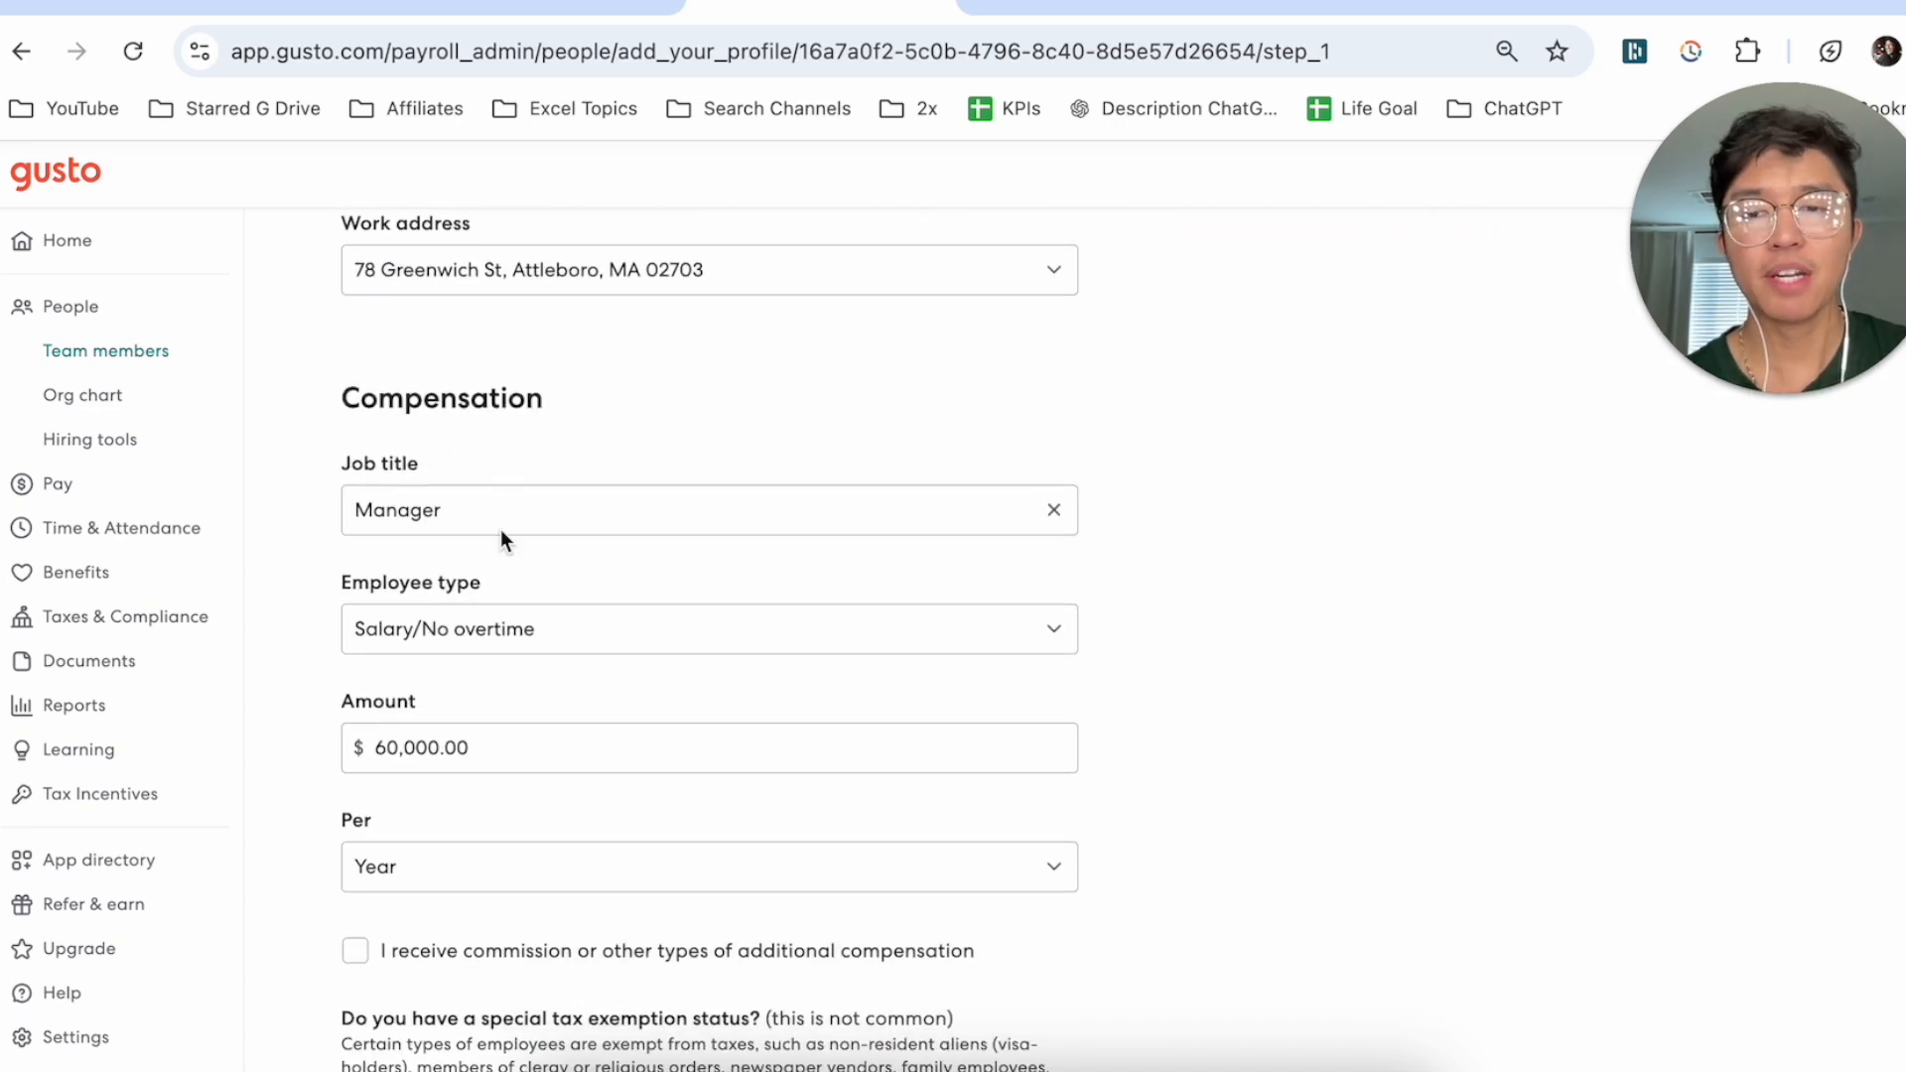
scroll(522, 582, down, 3)
scroll(802, 349, up, 10)
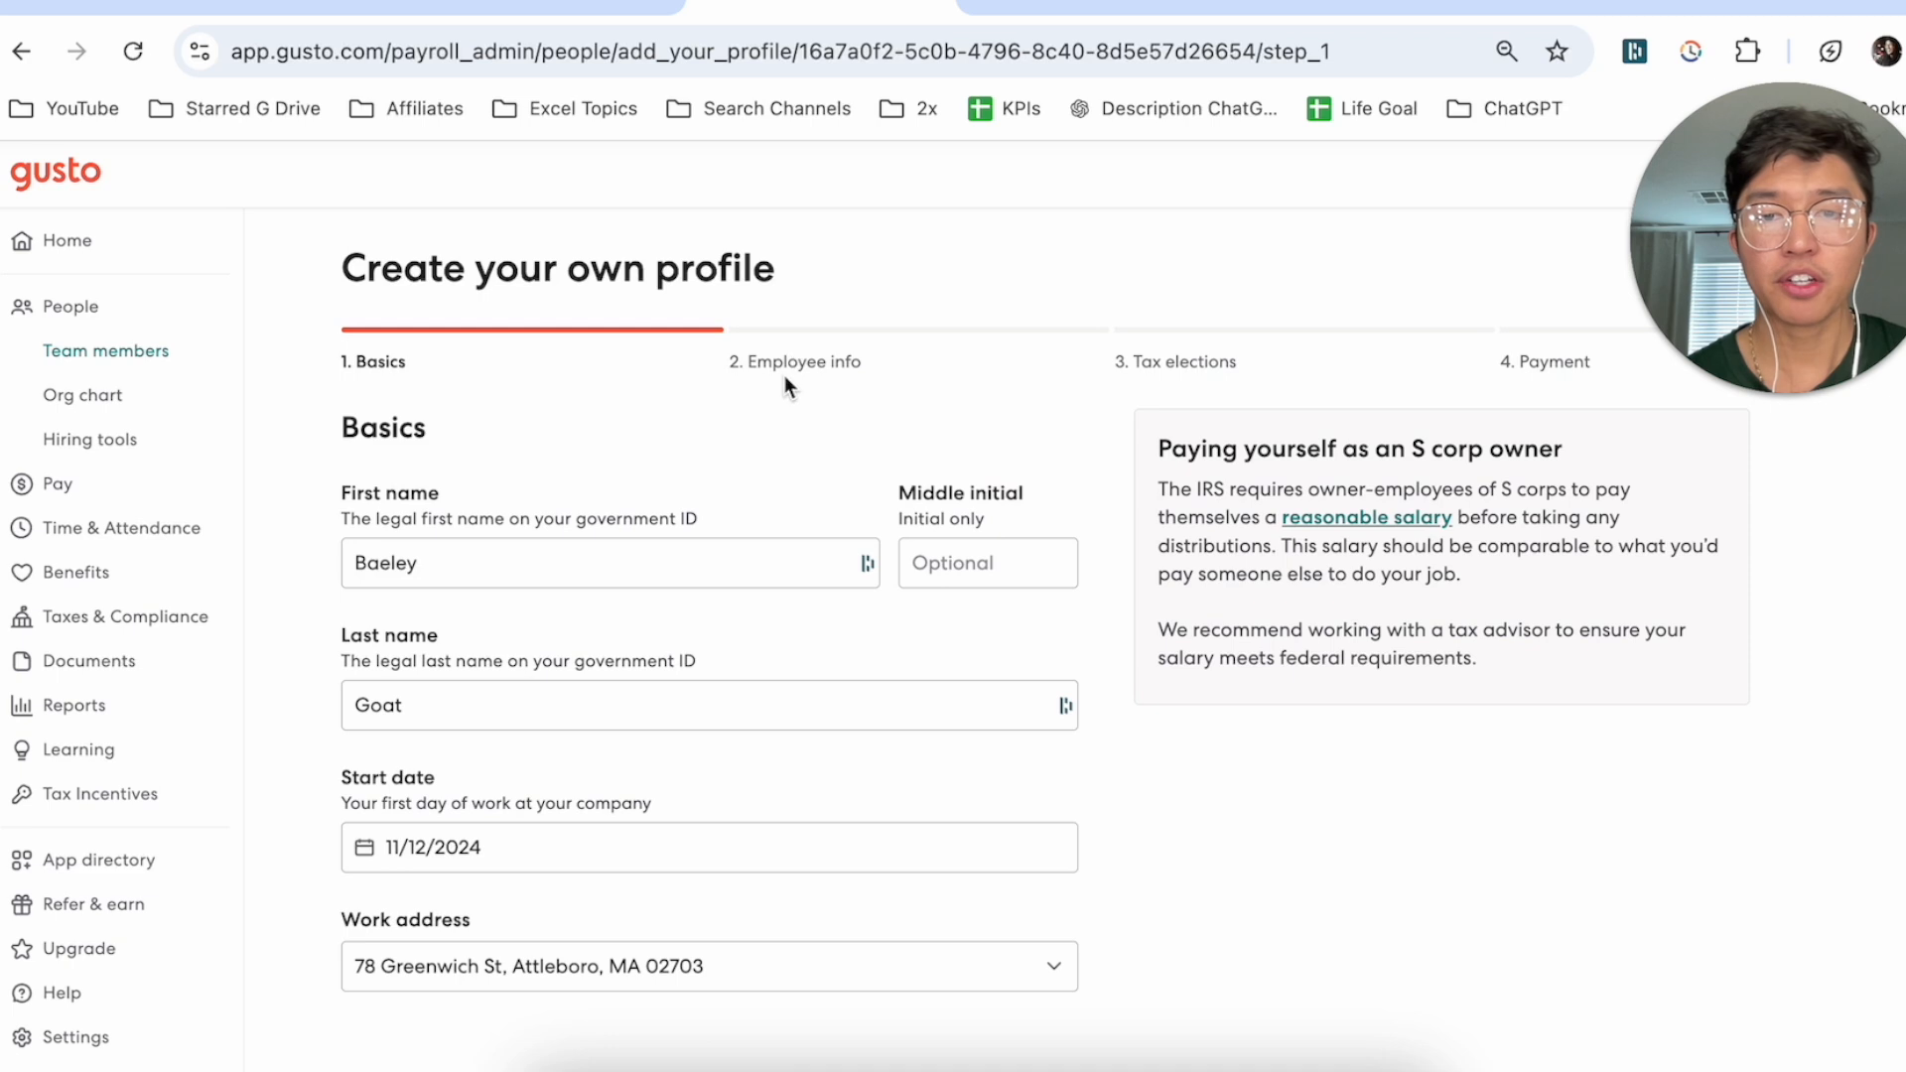
scroll(777, 479, down, 9)
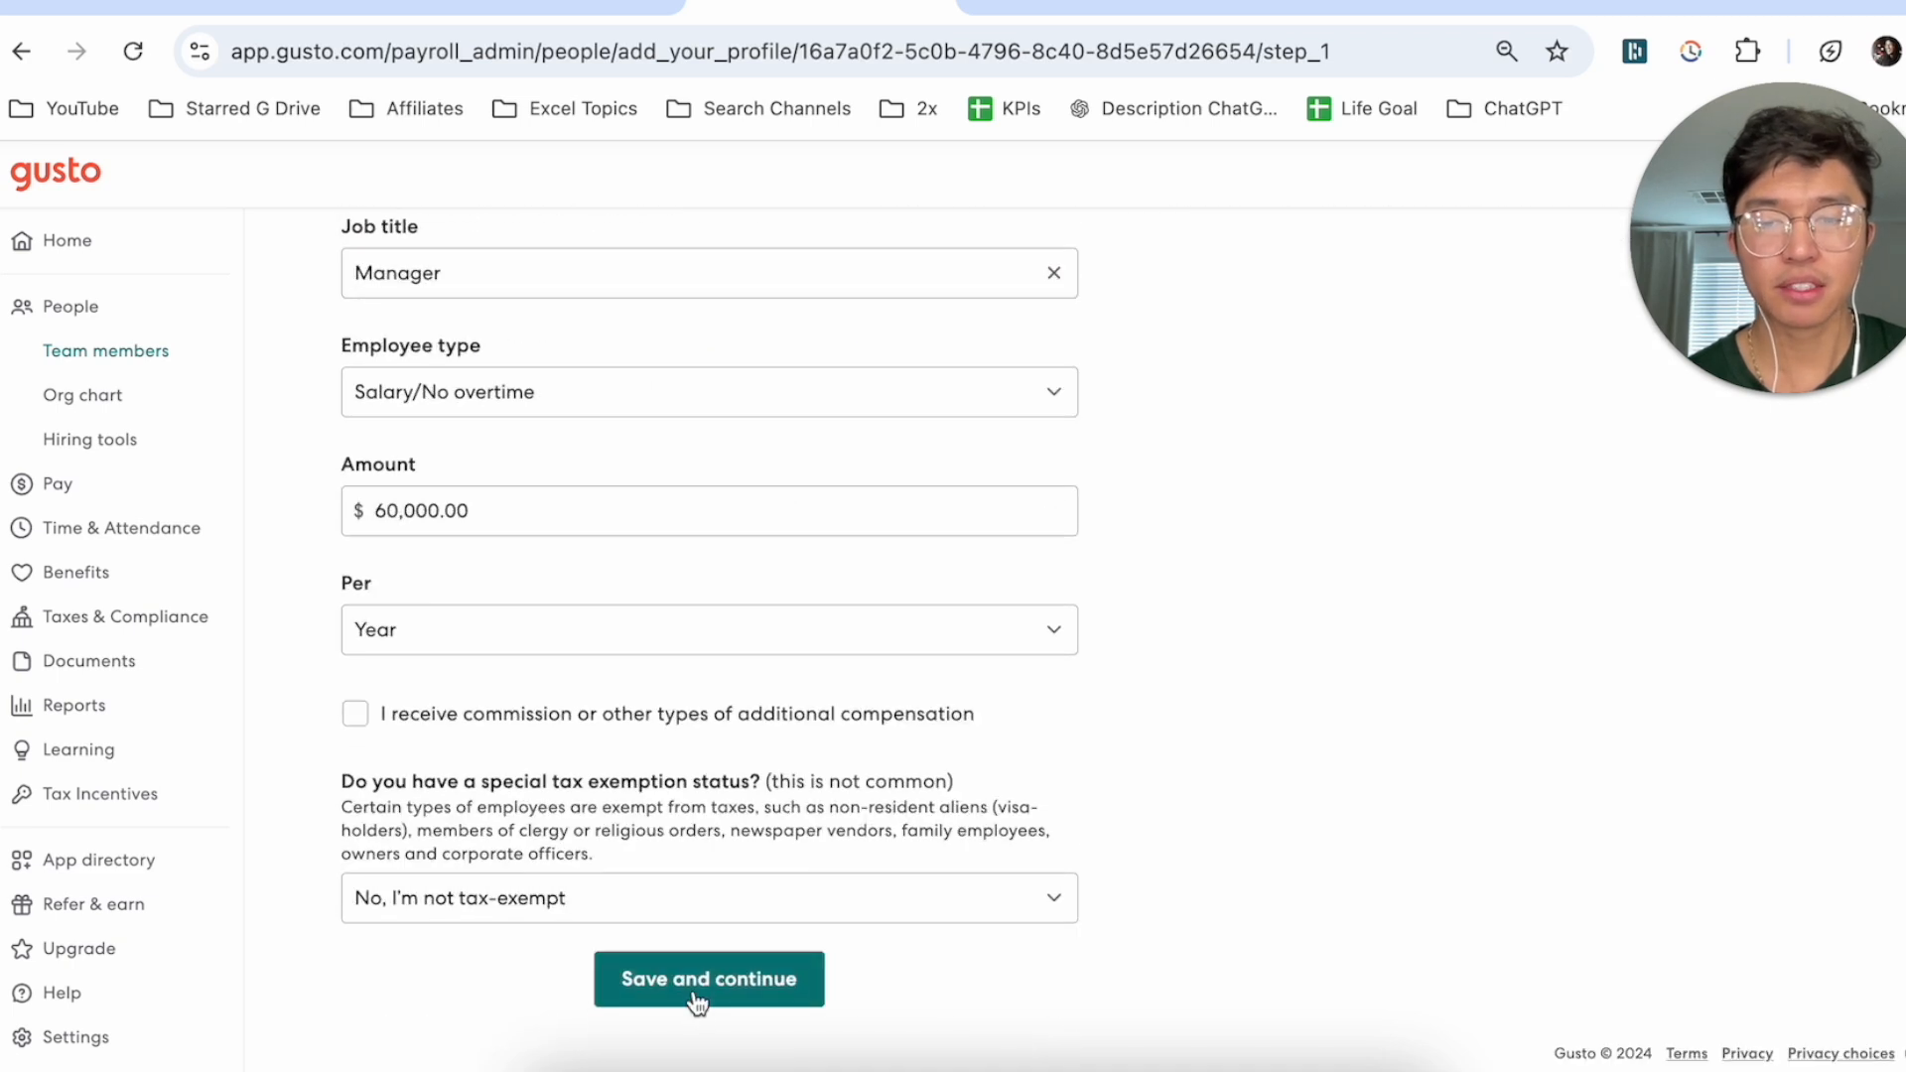
click(698, 993)
Step: Check the personal details and home address in the profile's Employee info and save them
scroll(743, 478, down, 10)
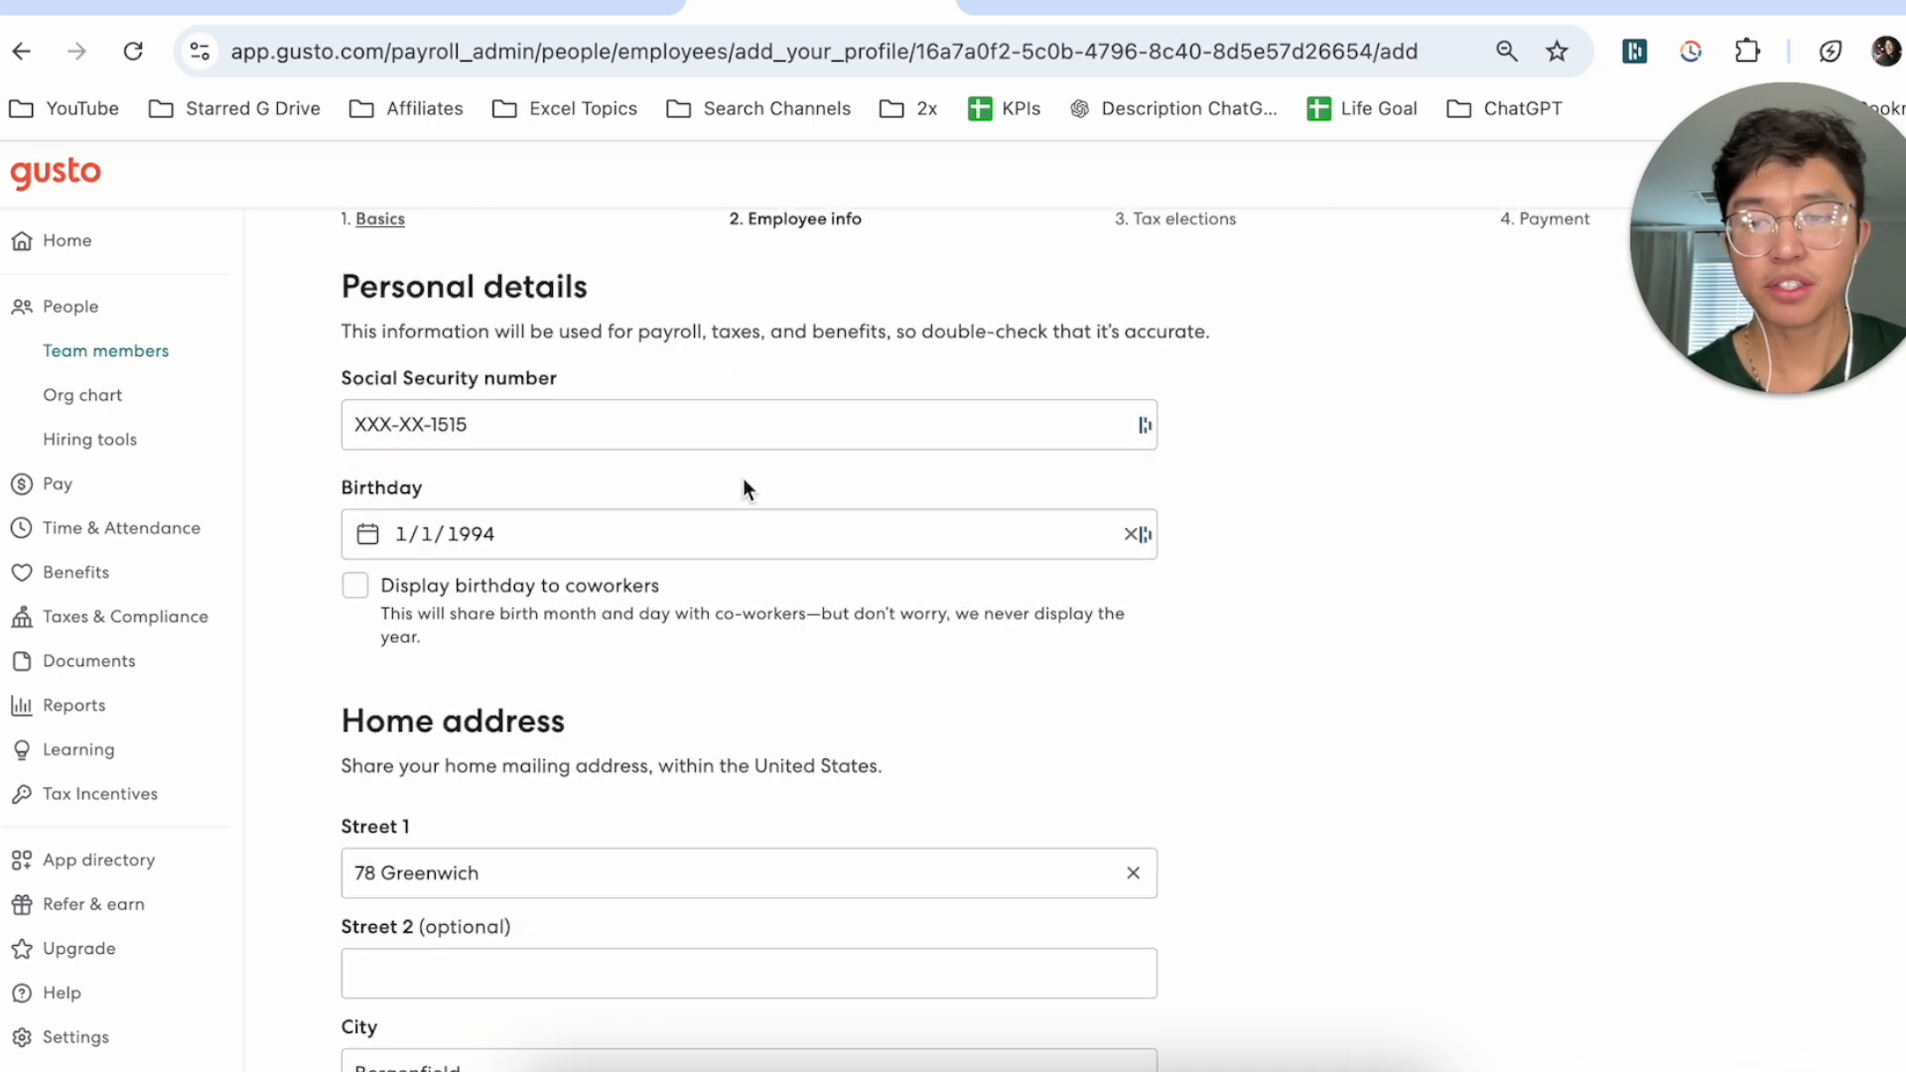
scroll(1111, 294, up, 10)
scroll(1128, 412, down, 10)
click(814, 978)
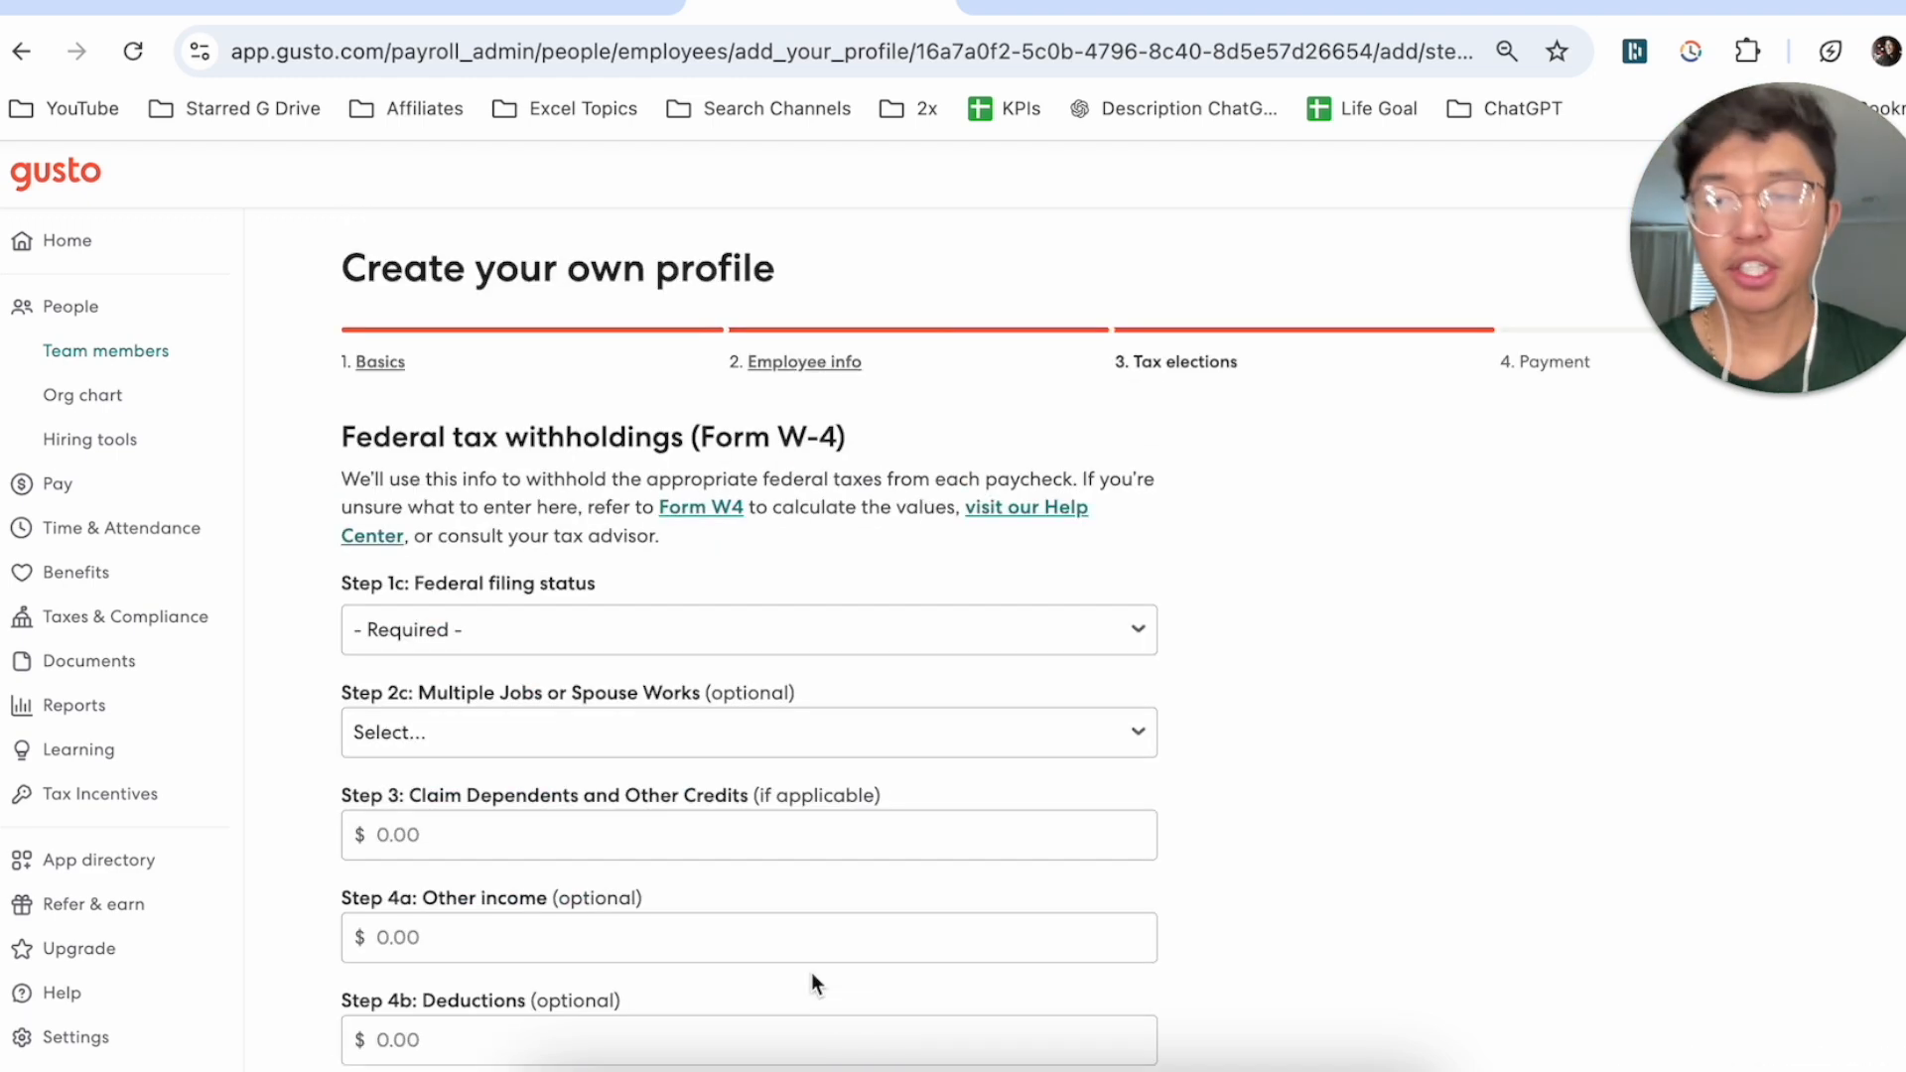
Step: Review the federal and Massachusetts tax withholding fields and try to save the tax elections without filling them in
scroll(543, 633, down, 1)
scroll(545, 638, down, 1)
scroll(544, 638, down, 4)
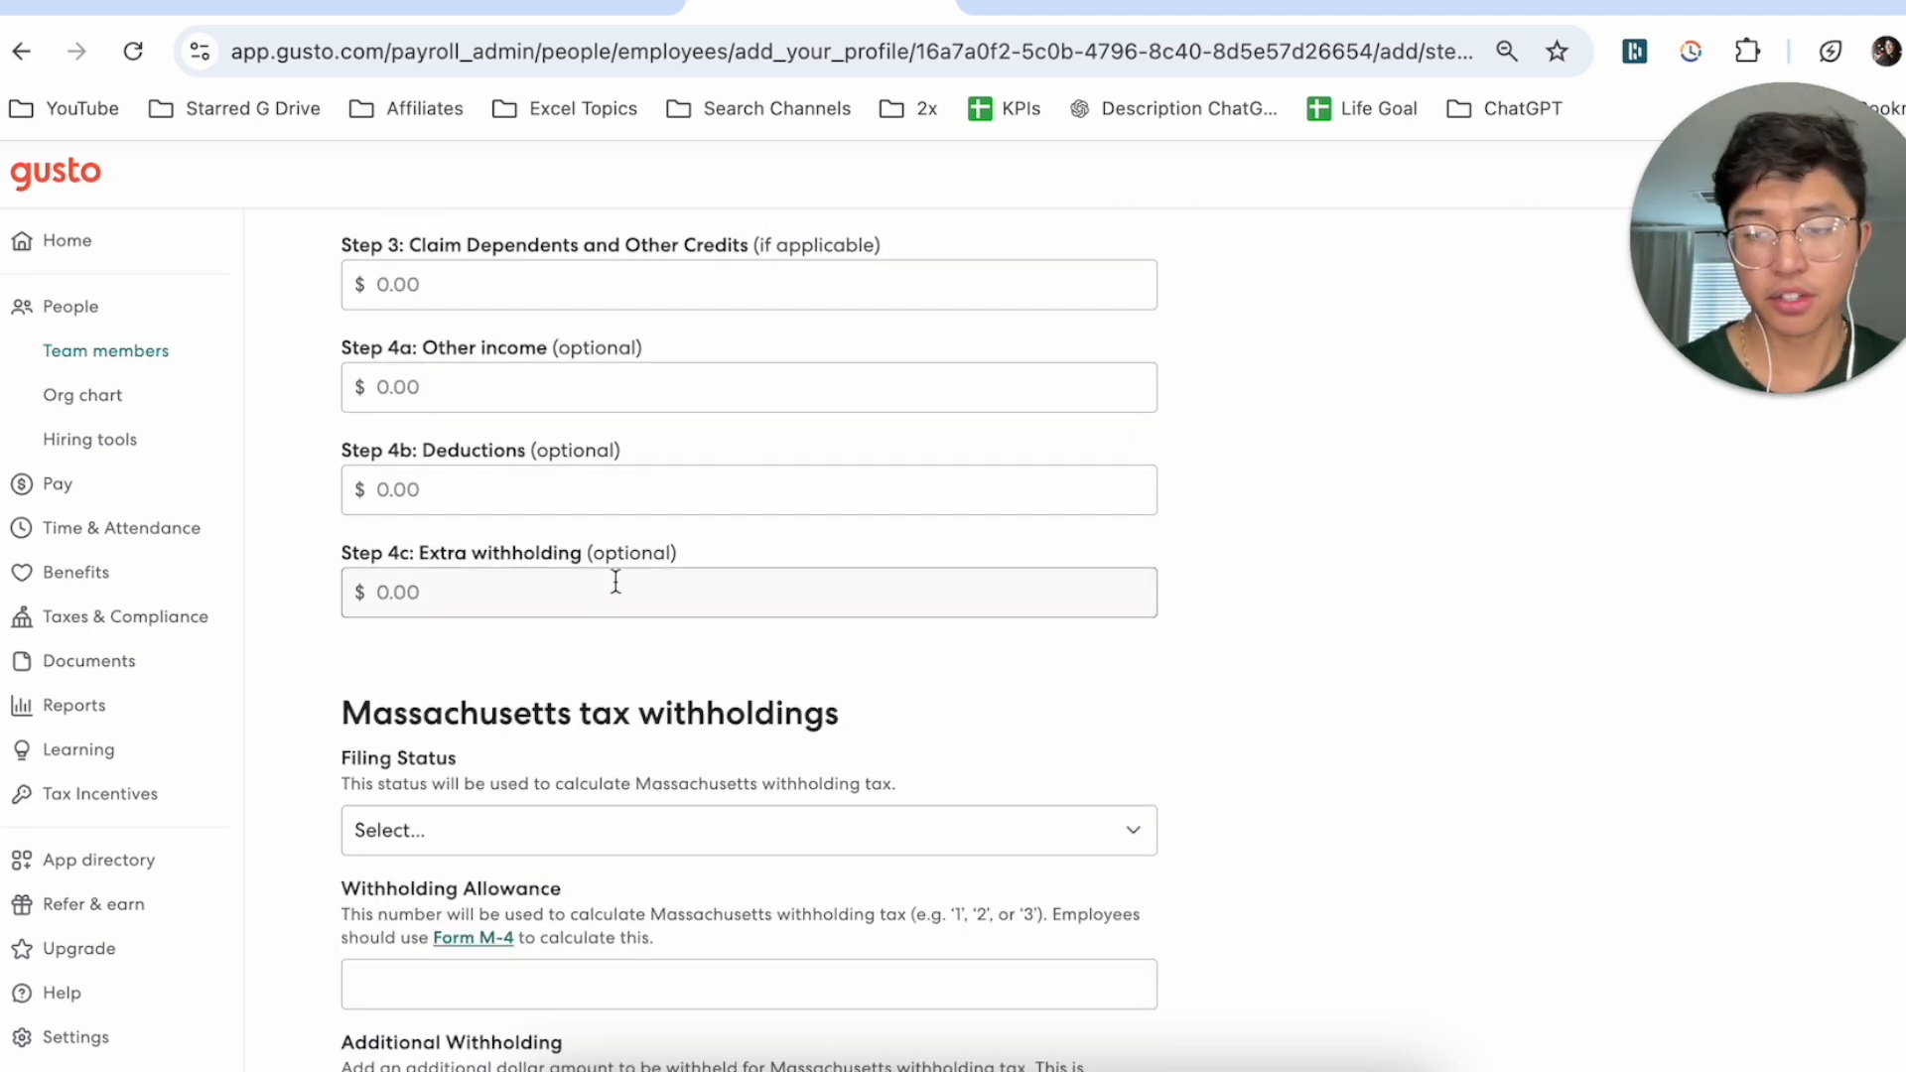
scroll(615, 582, down, 2)
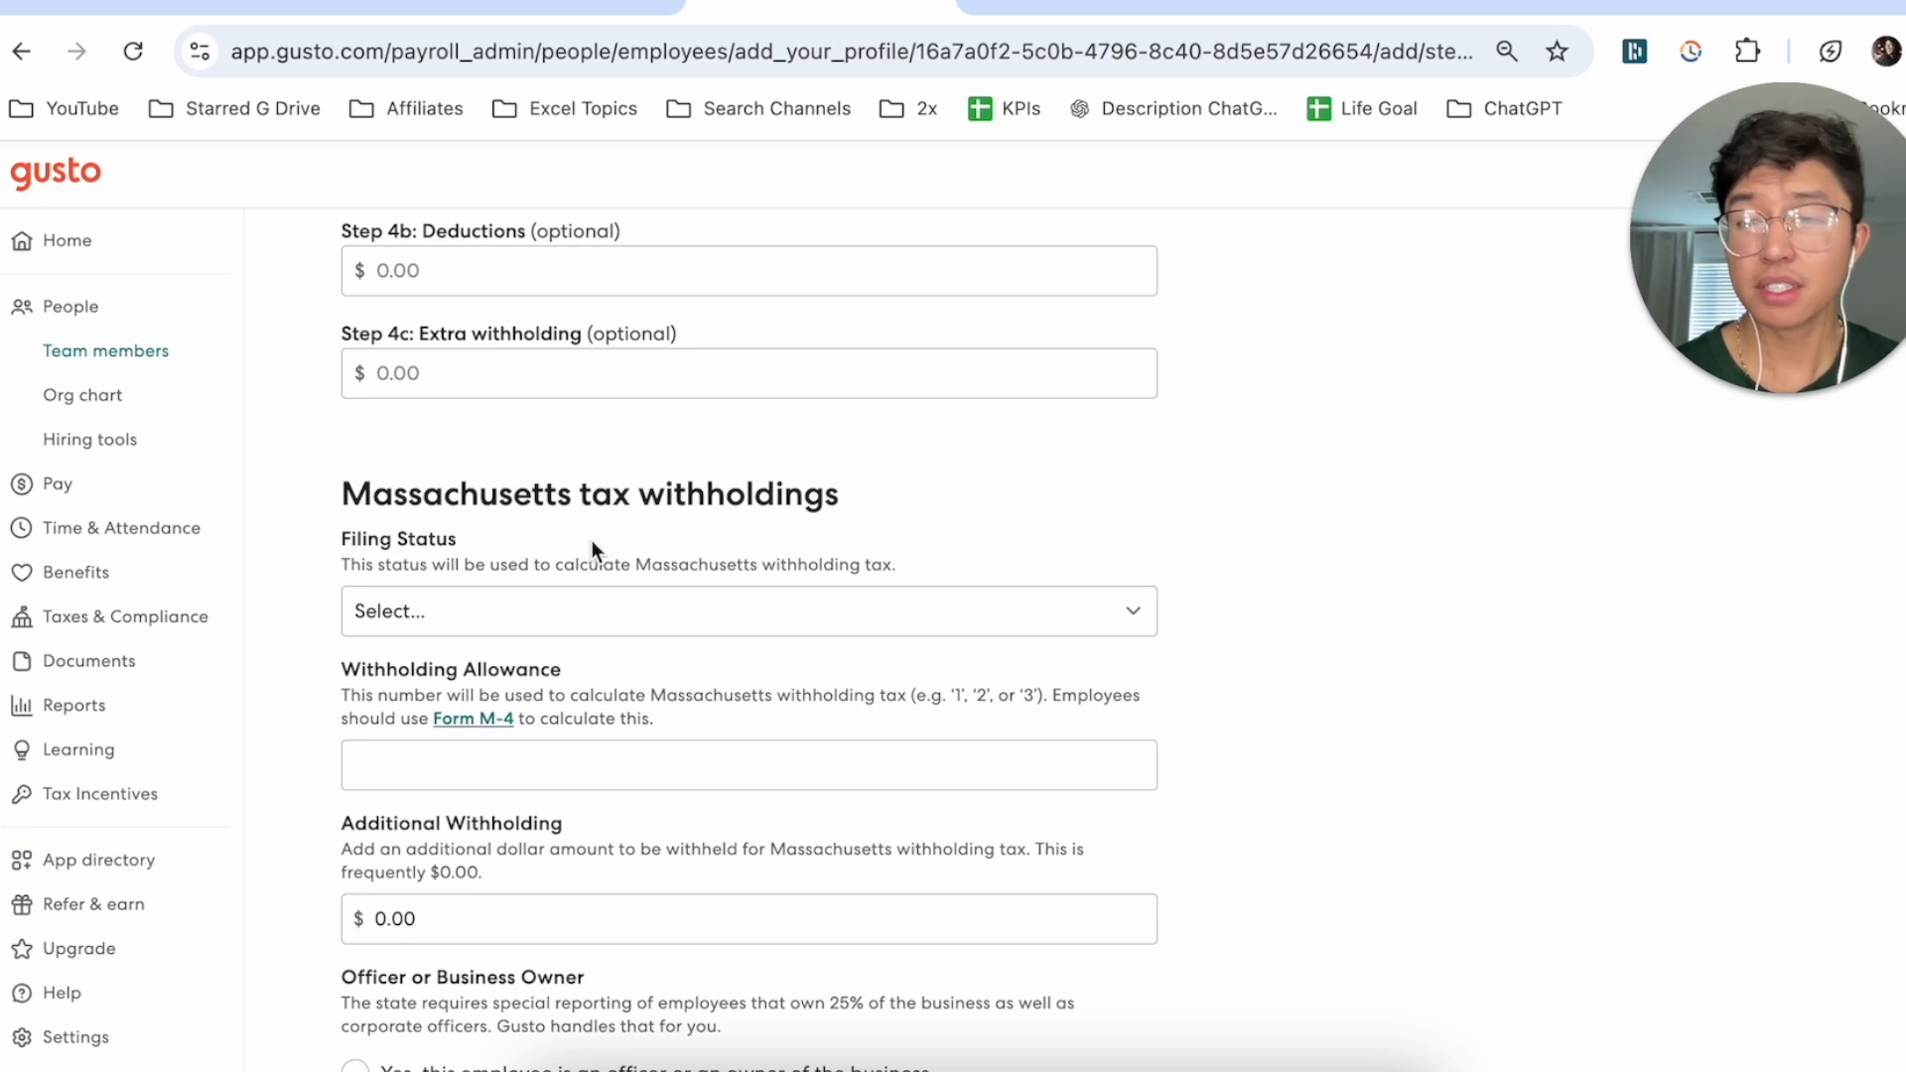
scroll(592, 542, down, 1)
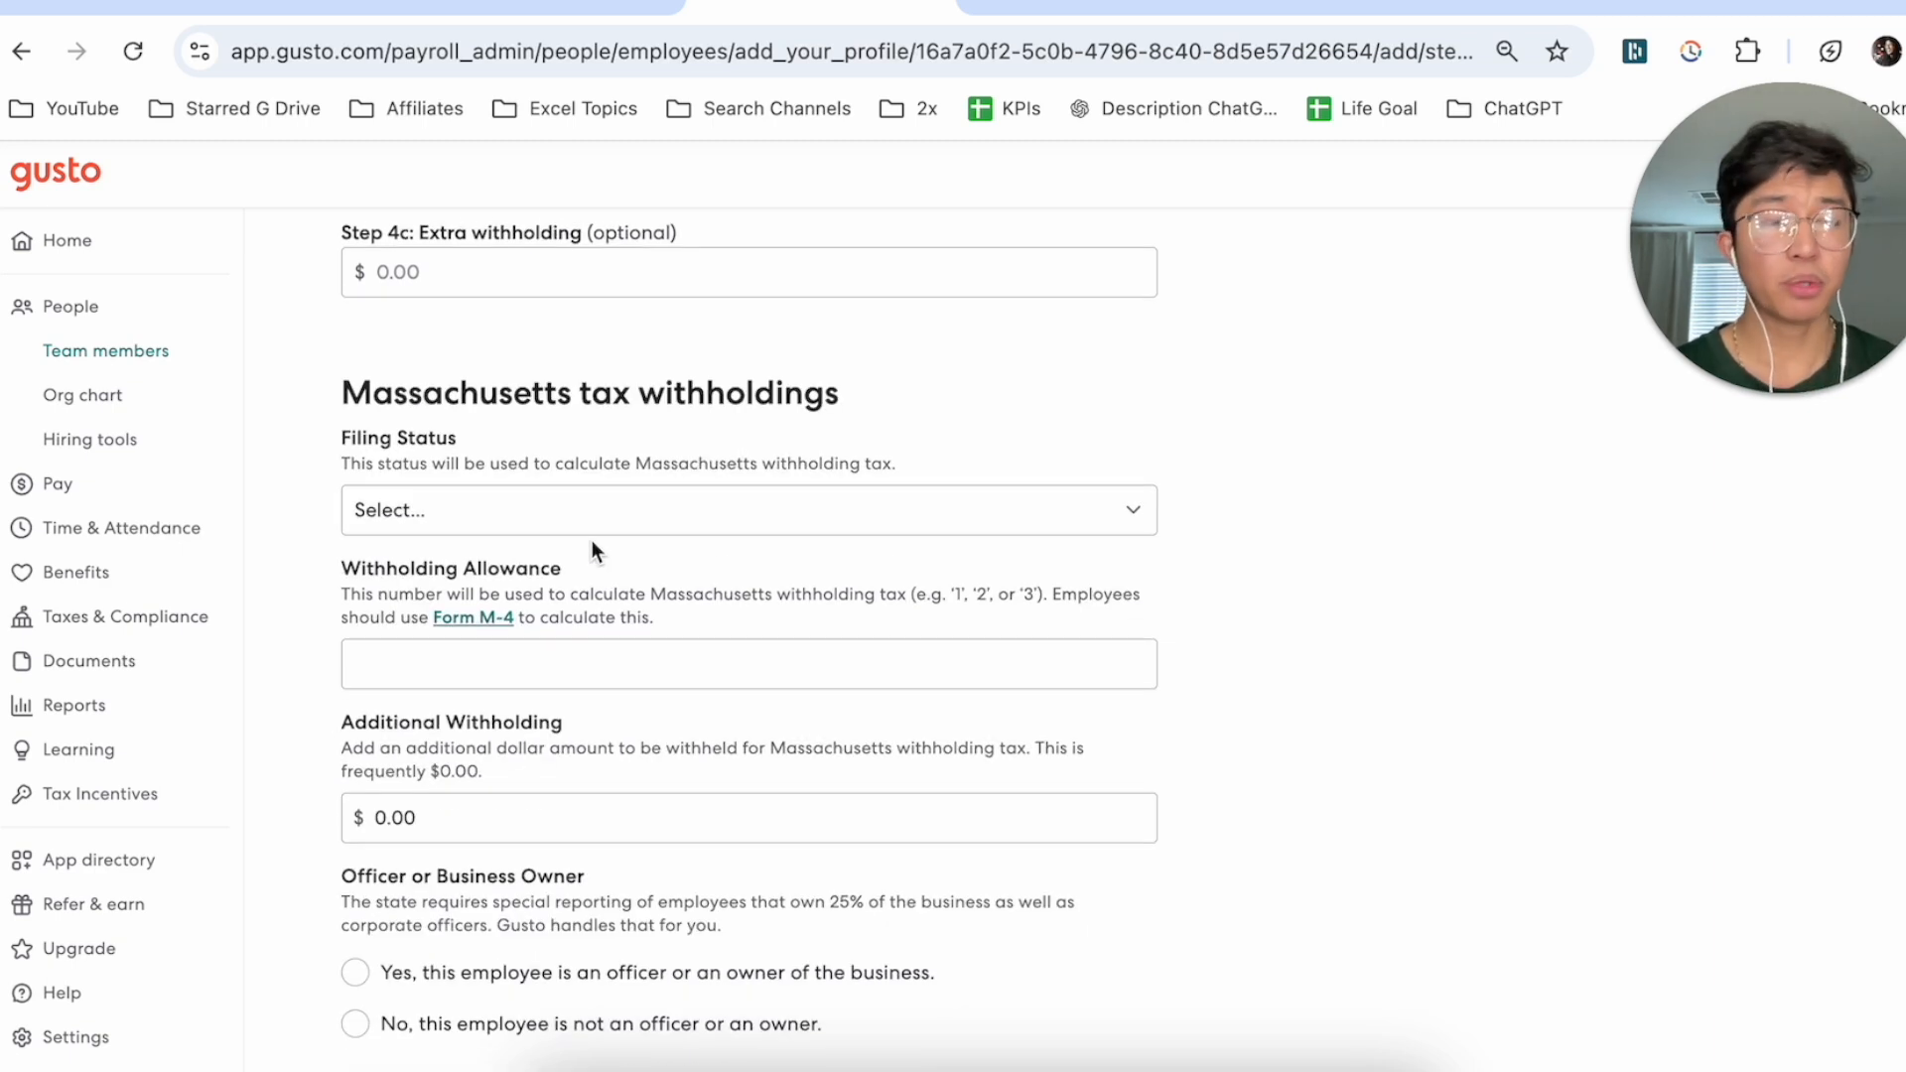
scroll(592, 541, down, 4)
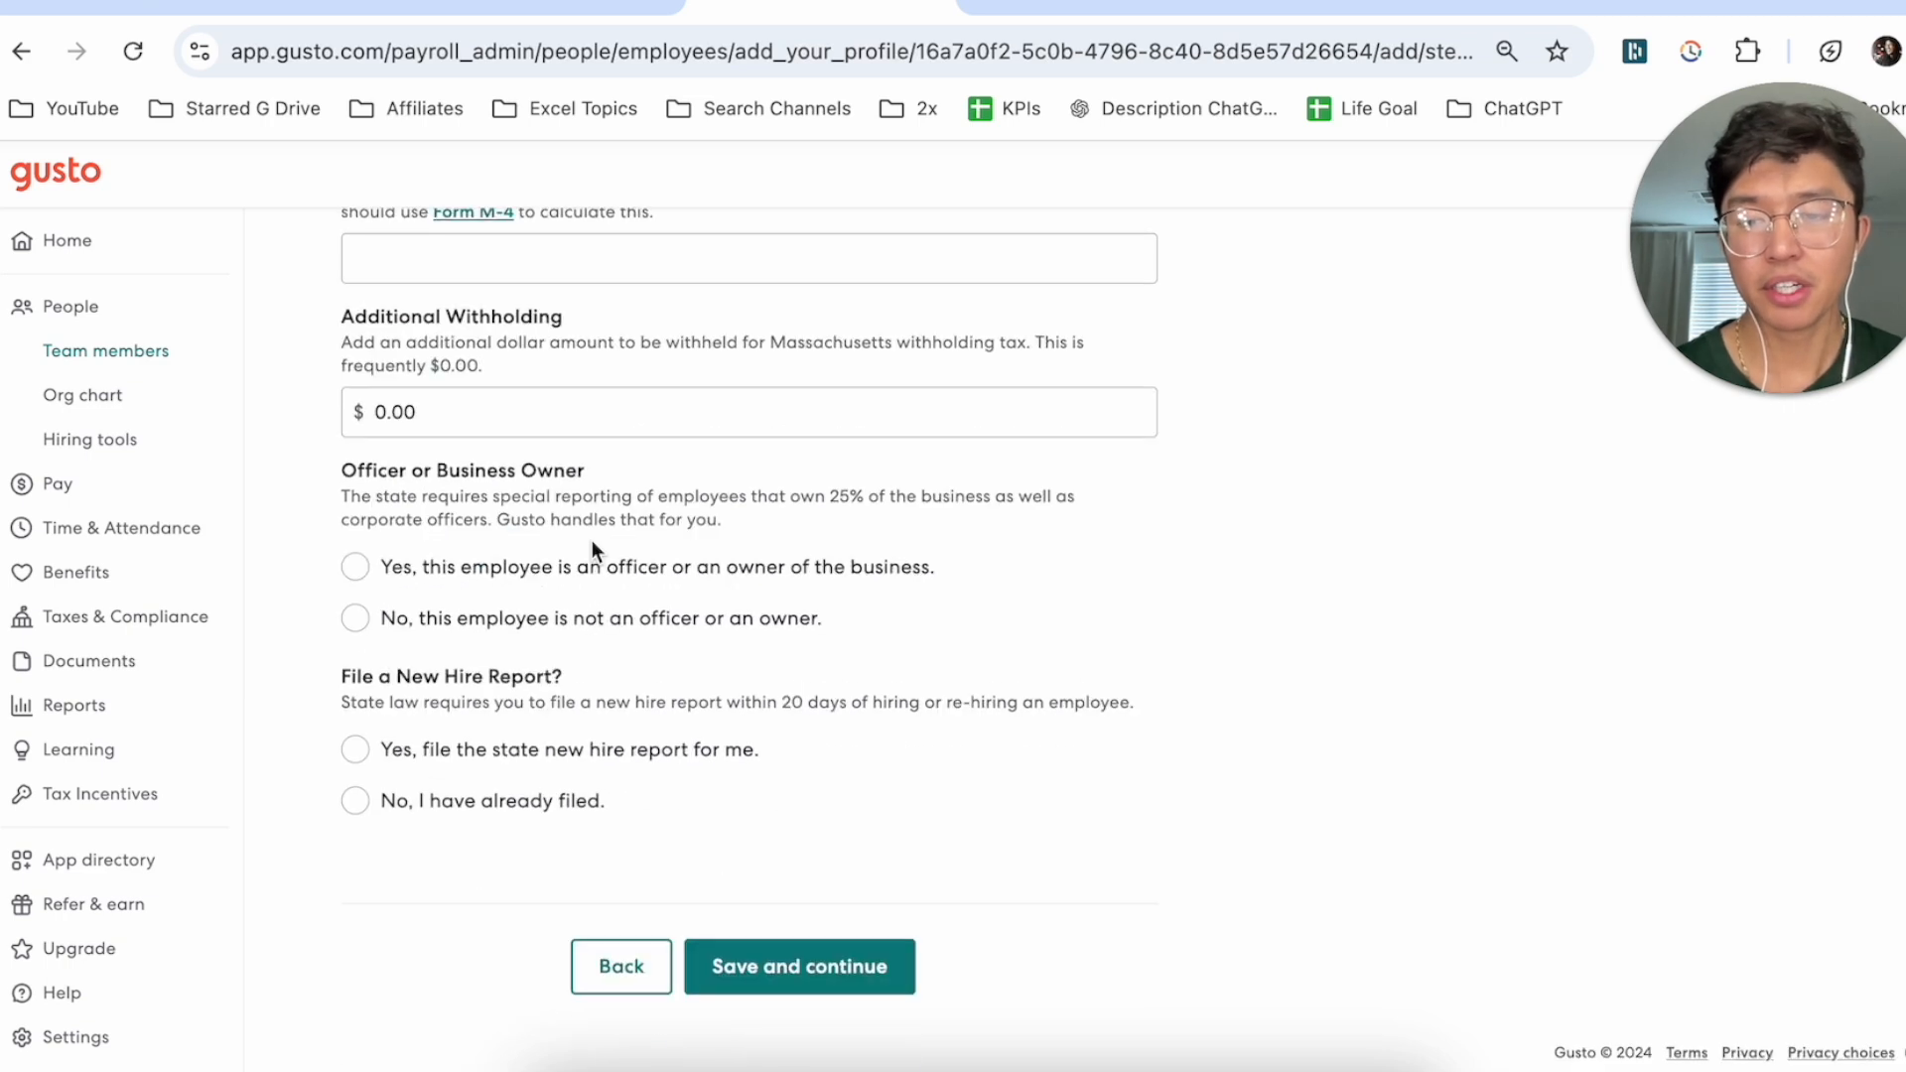
click(784, 975)
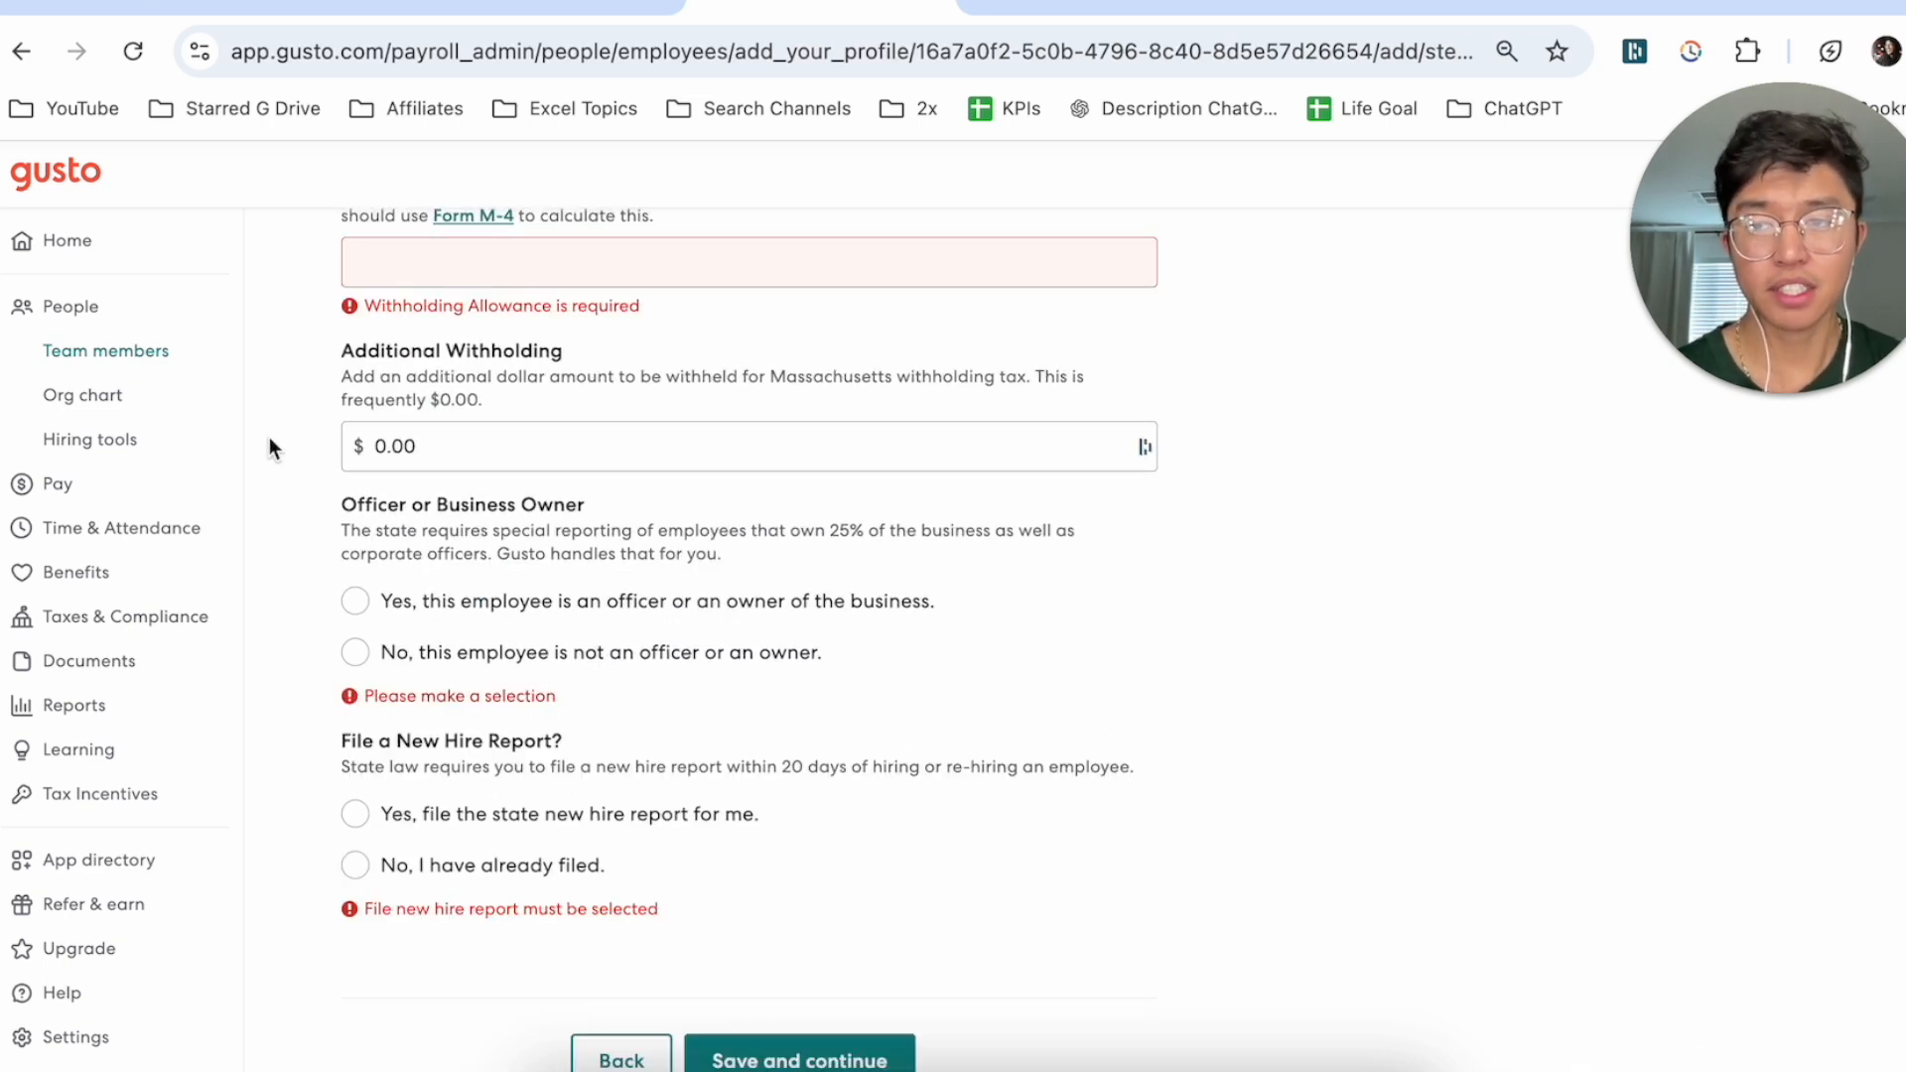
Step: Return to the payroll setup timeline and open the Share state tax details form
click(82, 486)
click(119, 400)
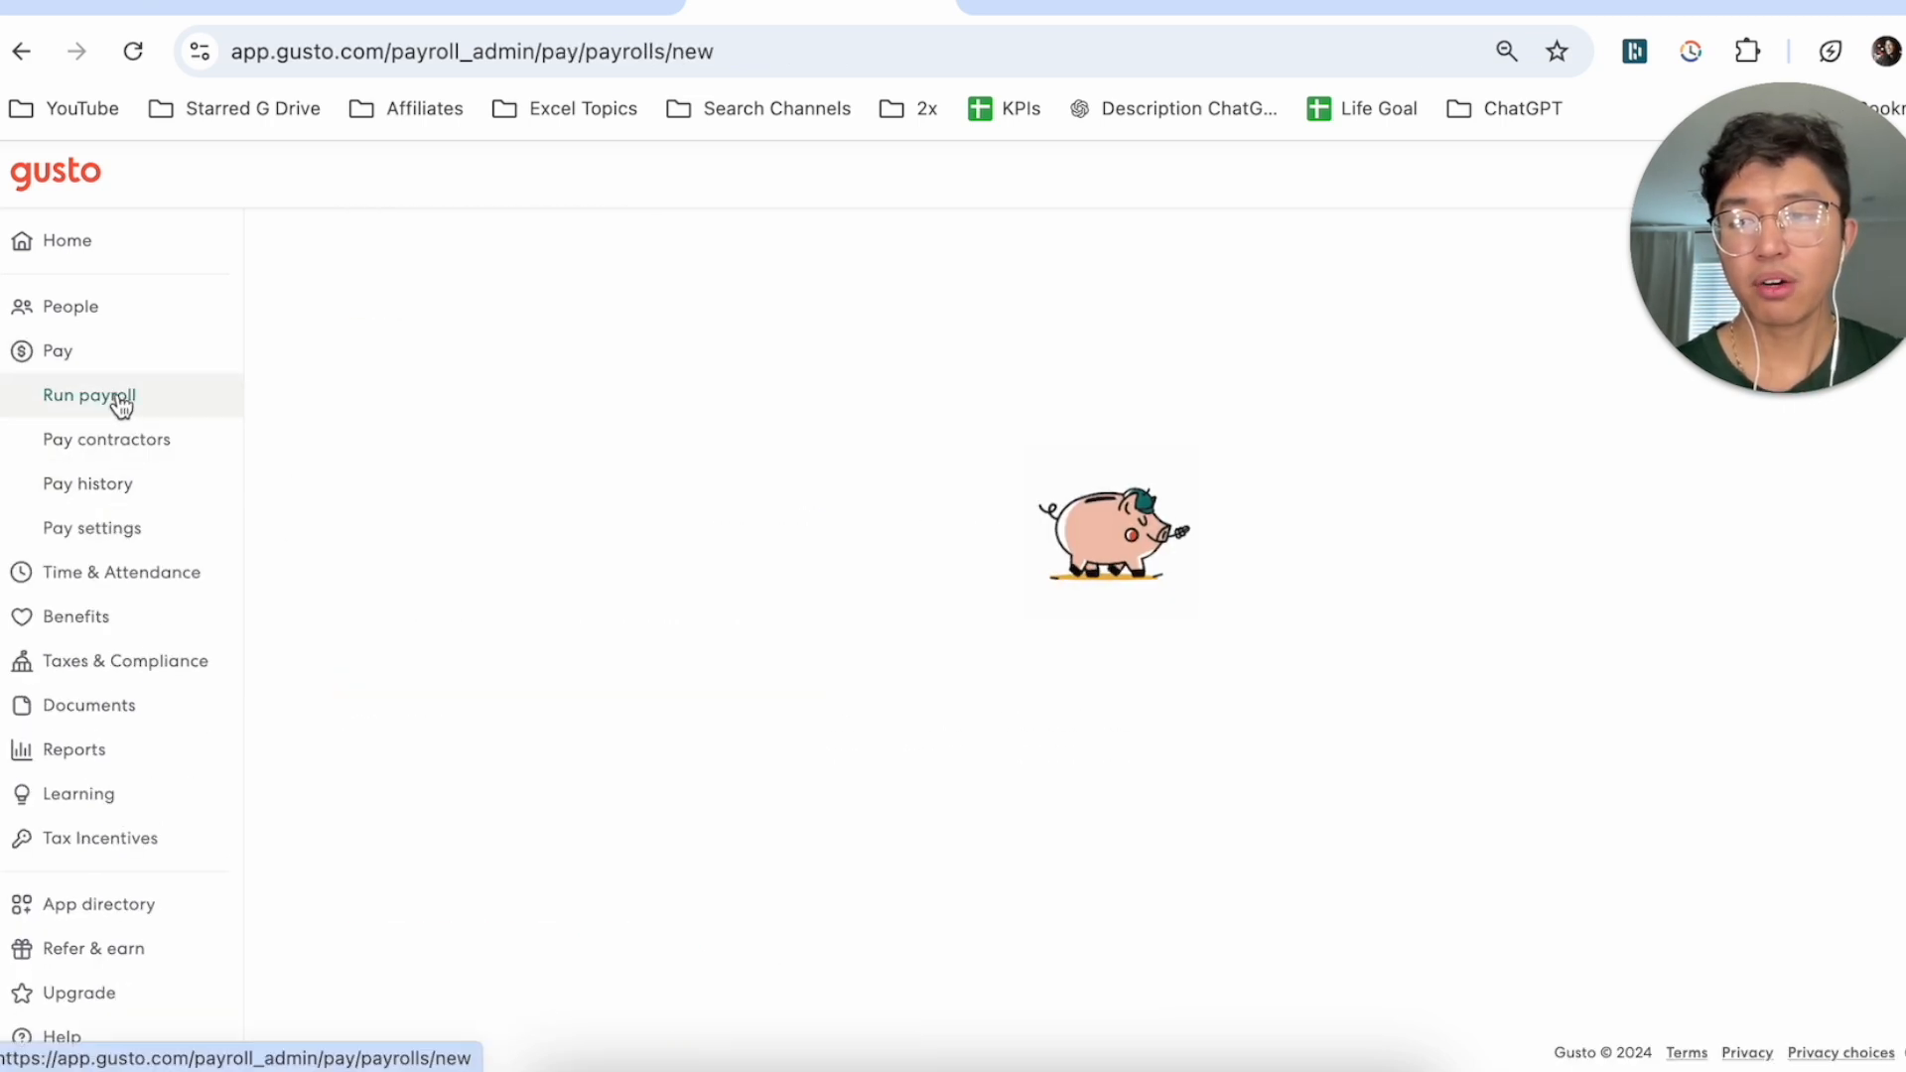
scroll(594, 600, down, 2)
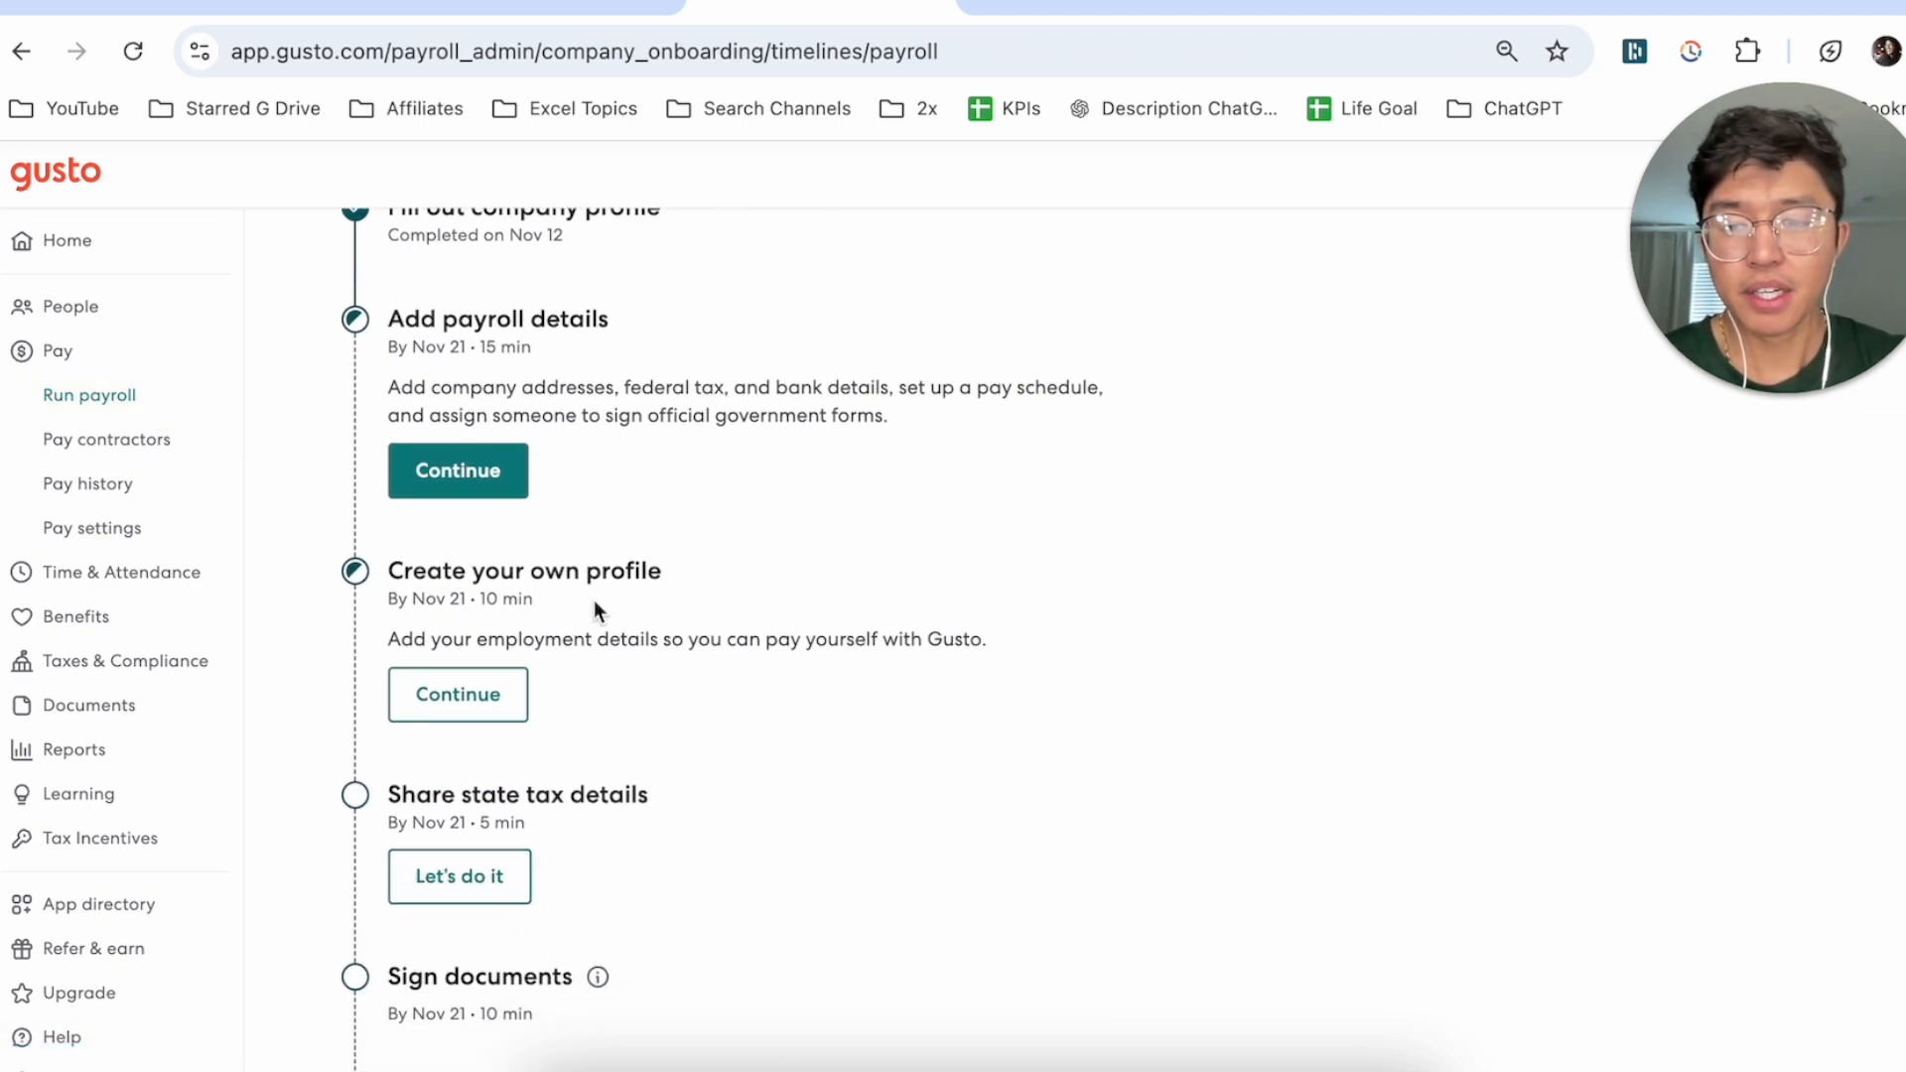
click(479, 867)
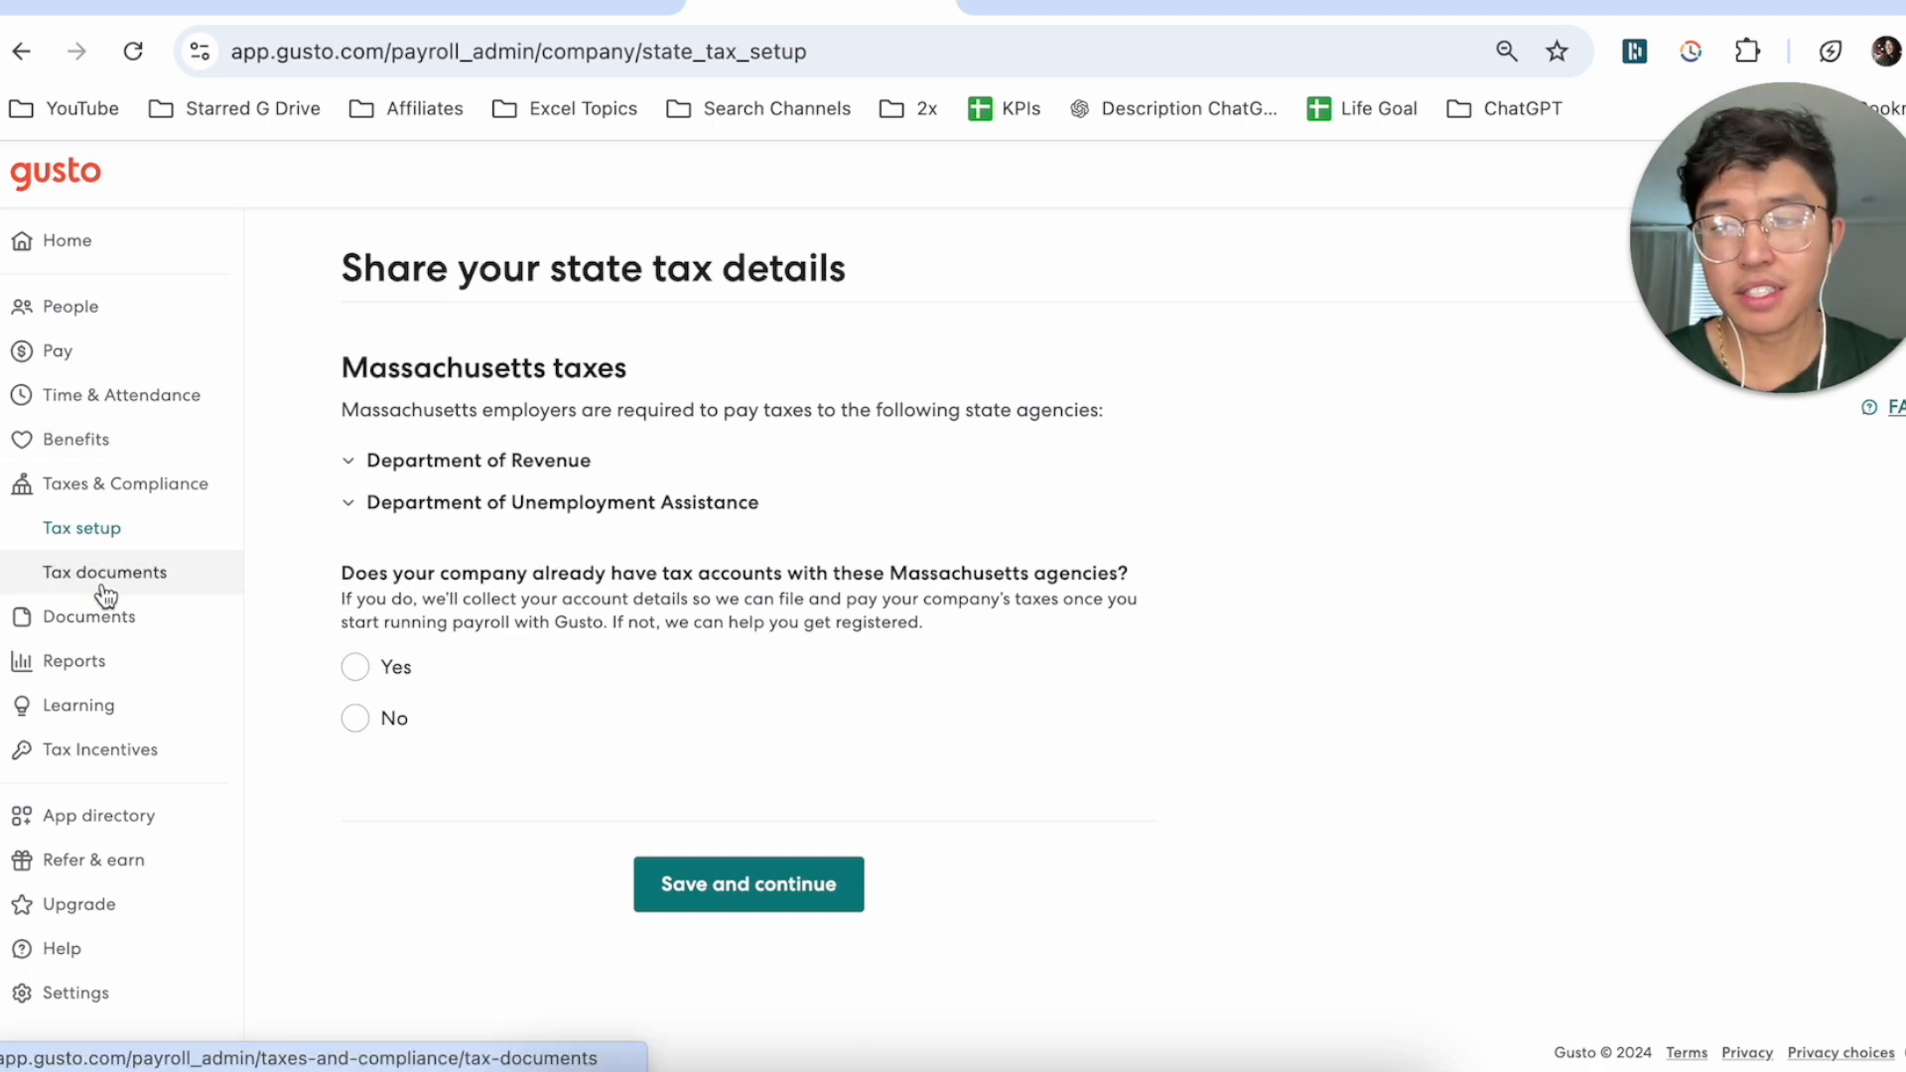
Step: Go back to Run payroll and examine the remaining setup stages, from signing documents through the first payday
click(79, 356)
click(107, 402)
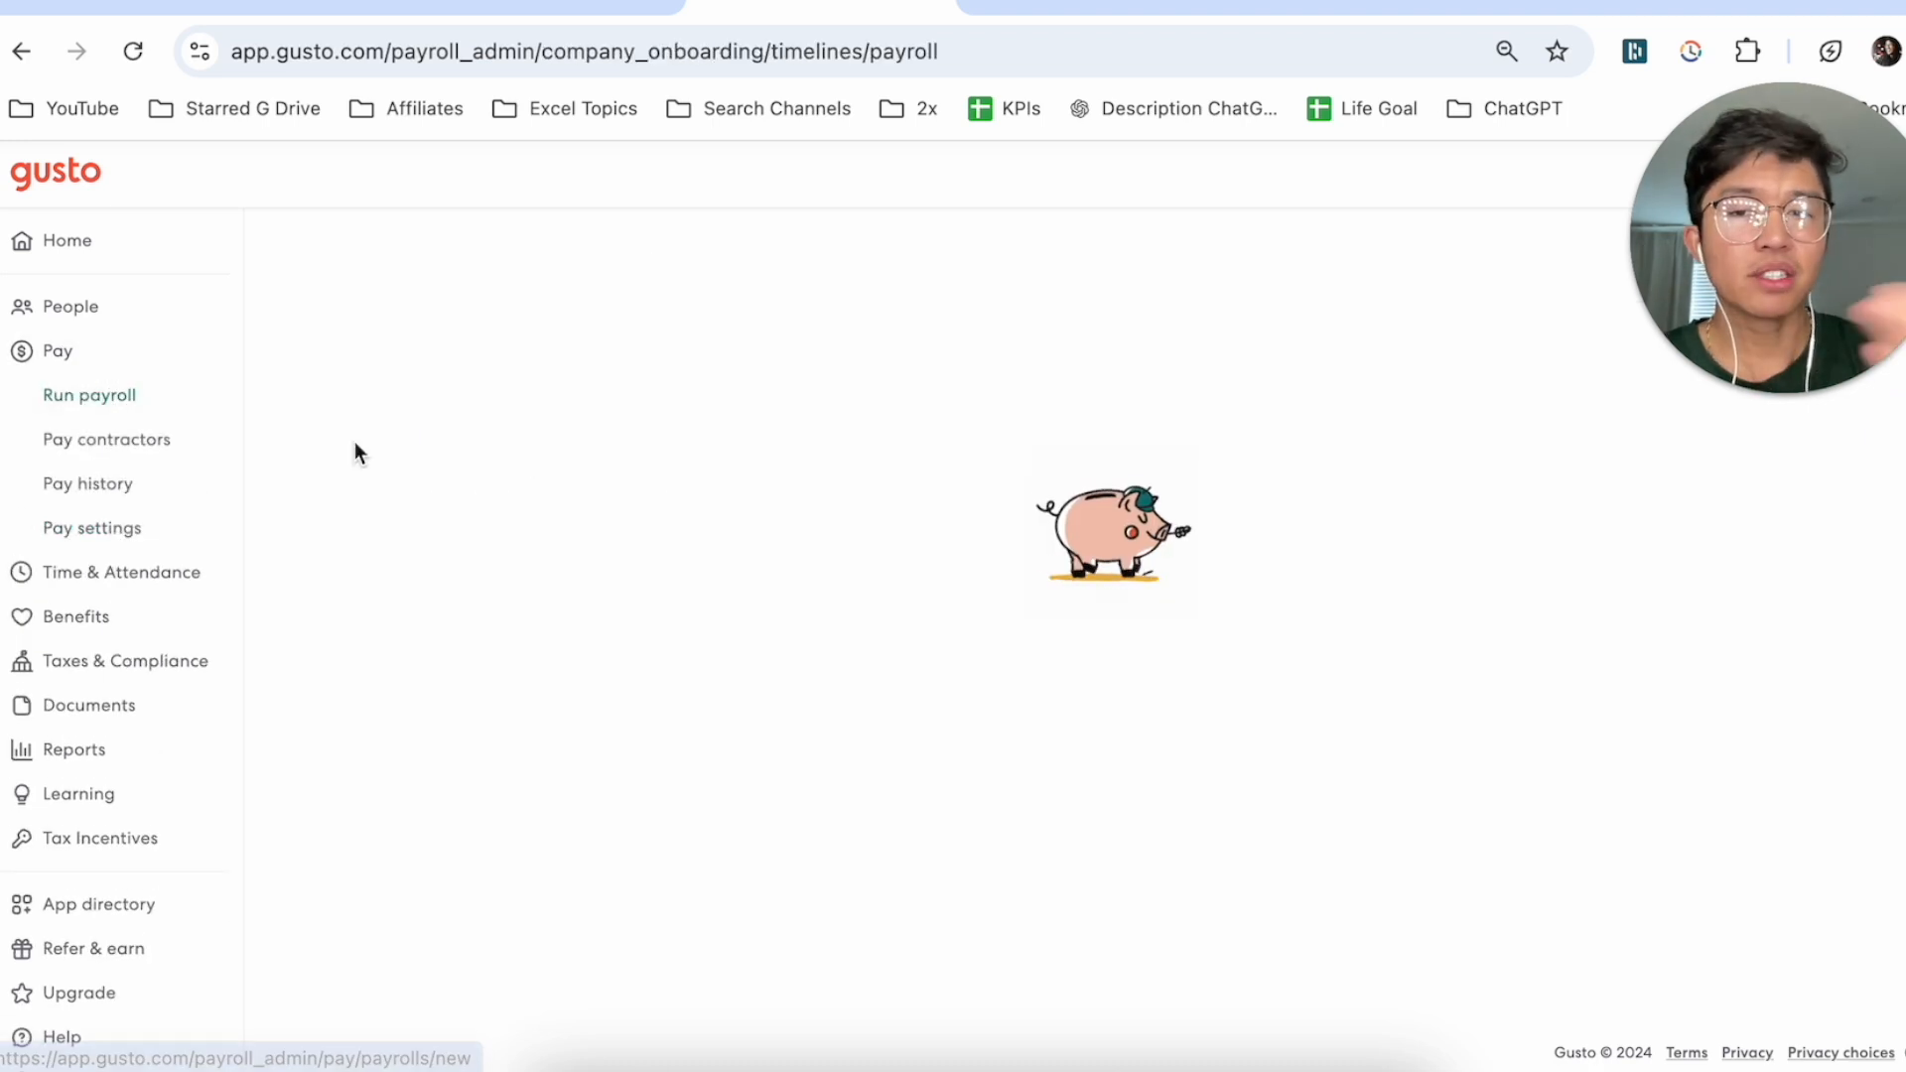
scroll(644, 647, up, 1)
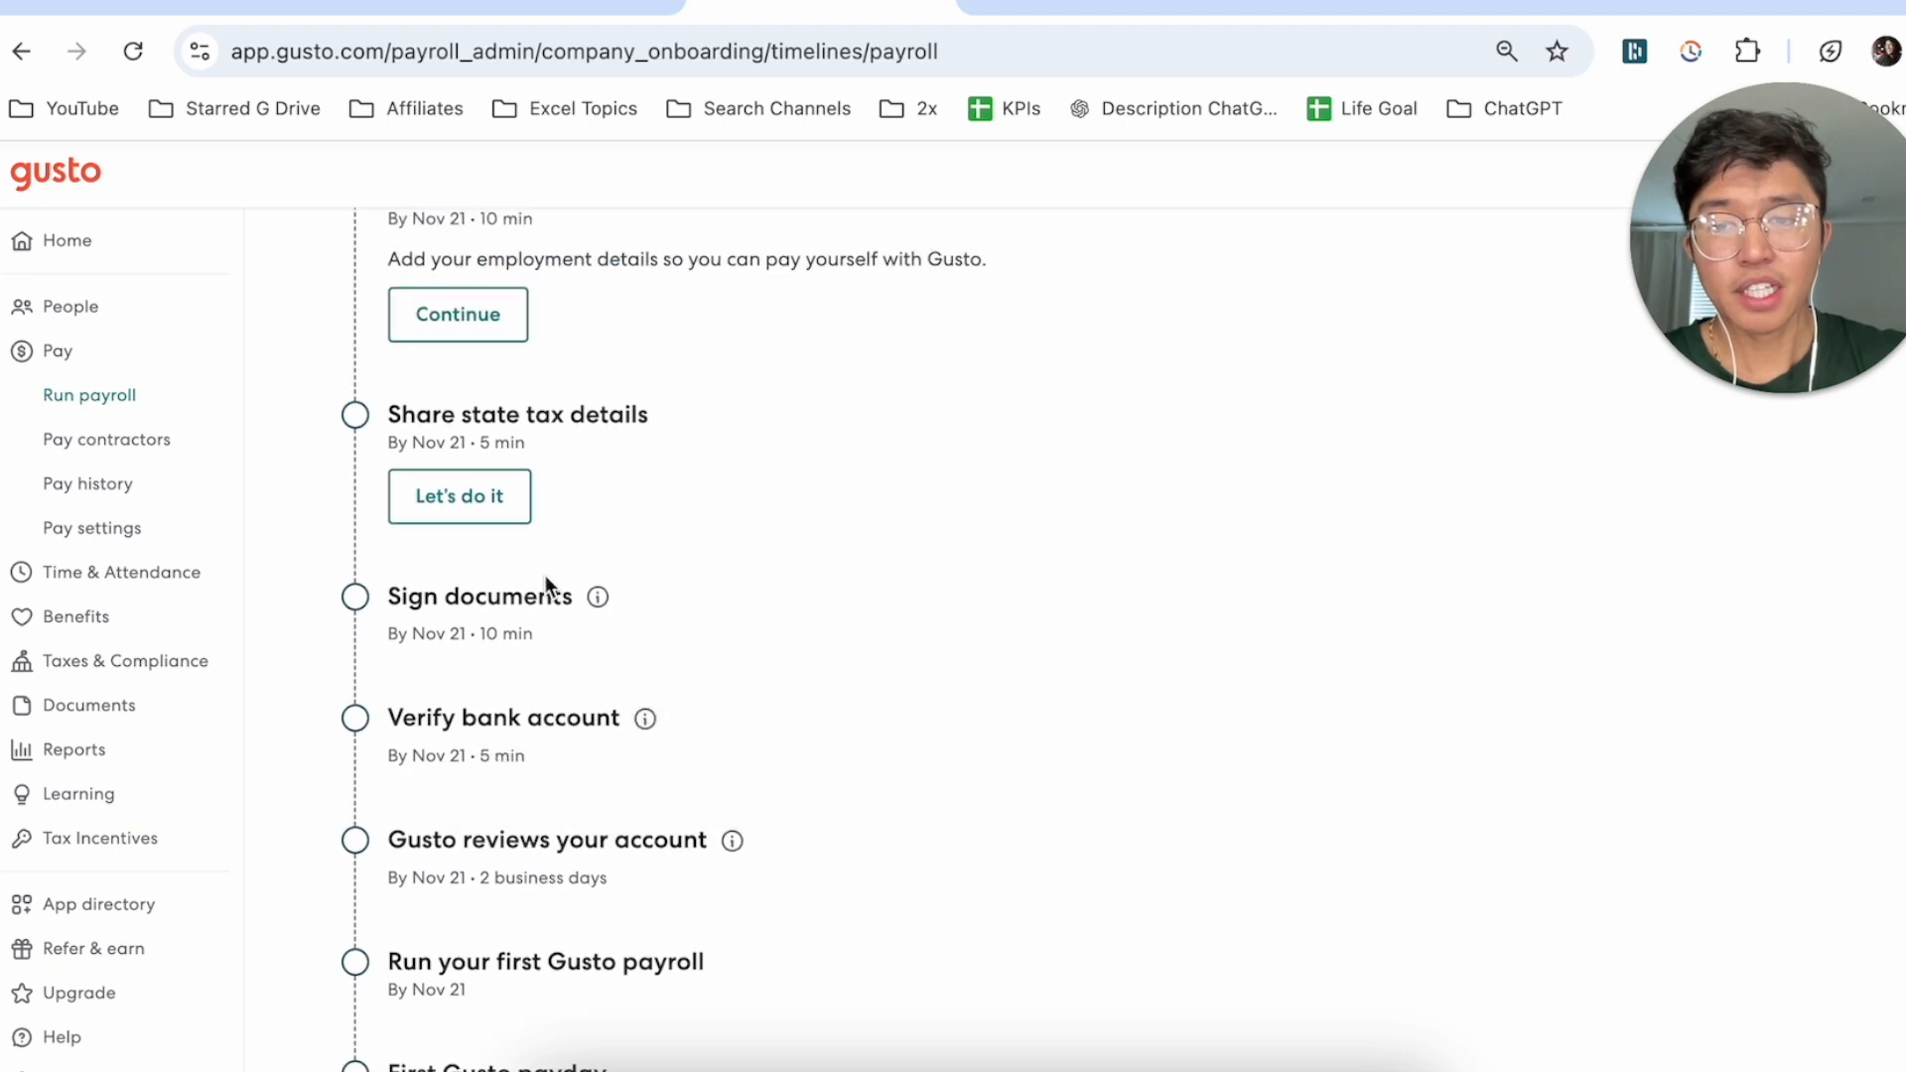
scroll(693, 711, down, 1)
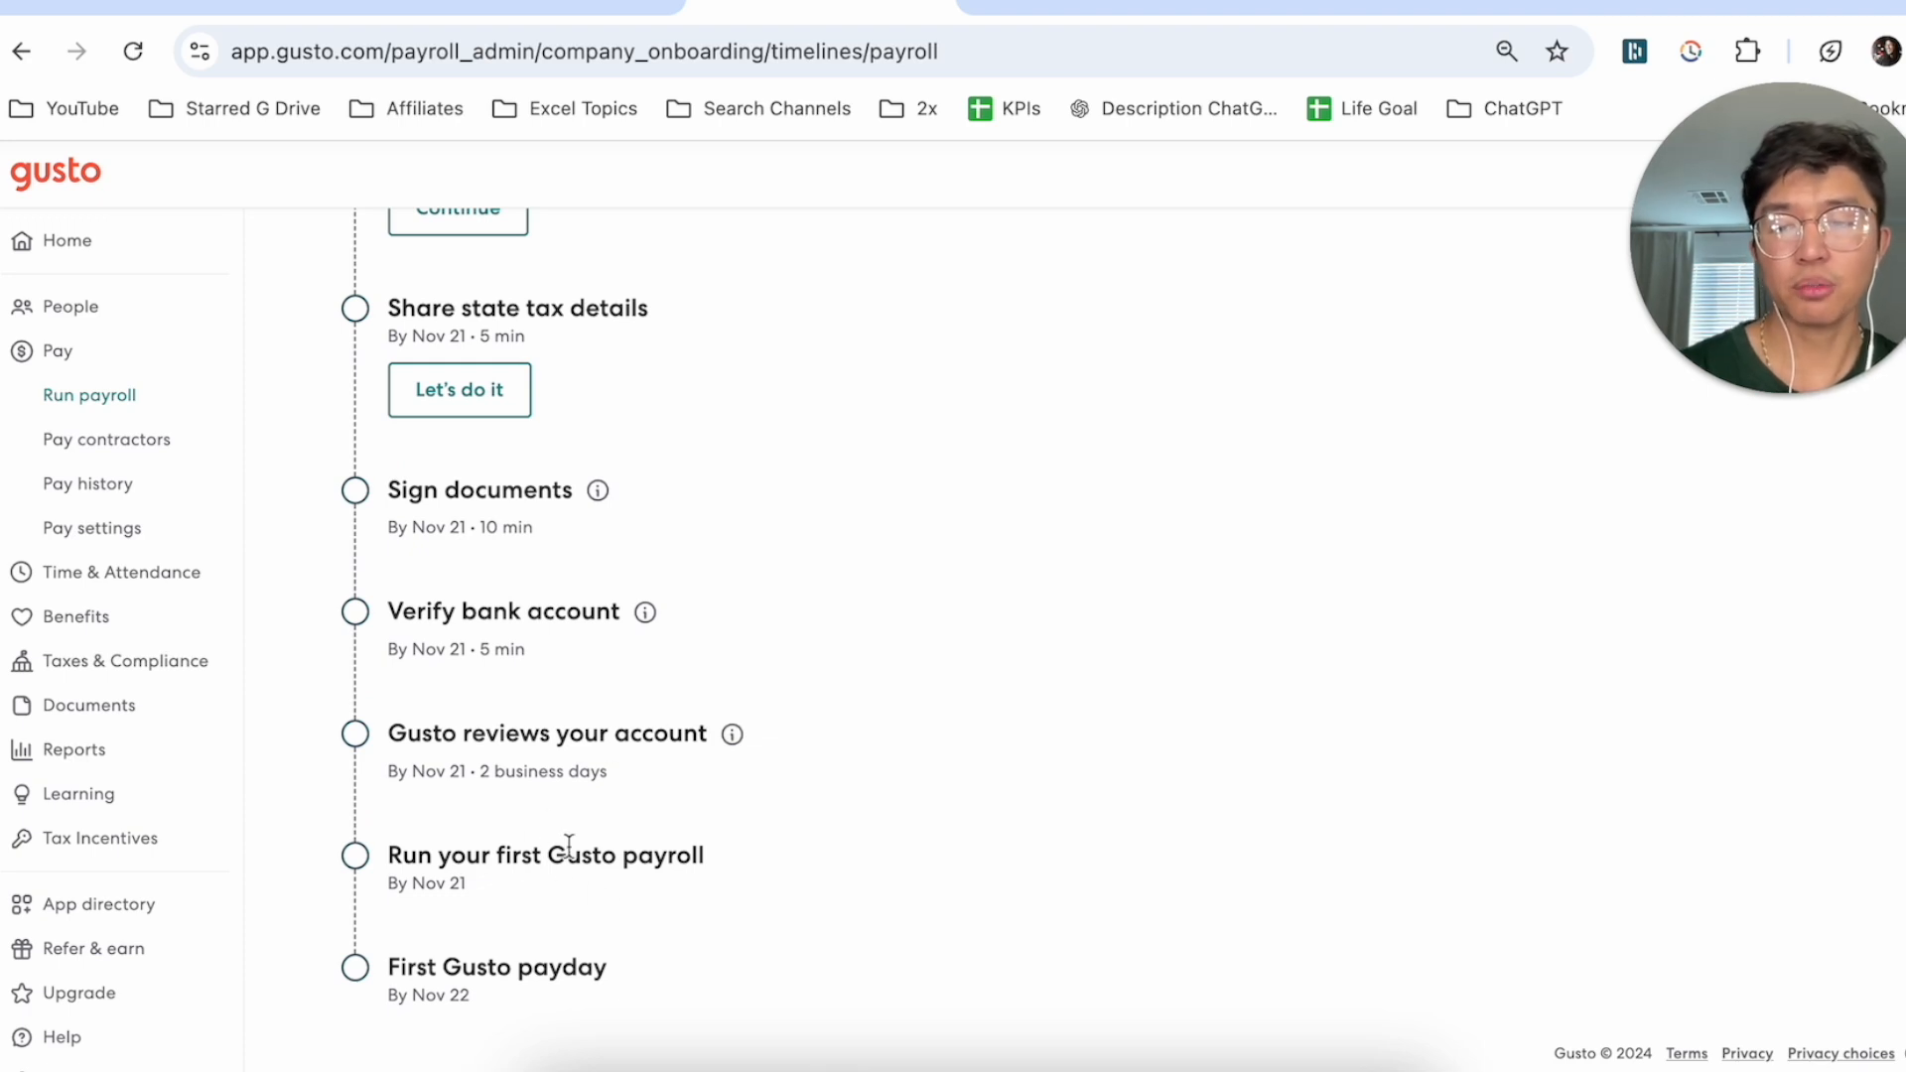
scroll(568, 844, up, 1)
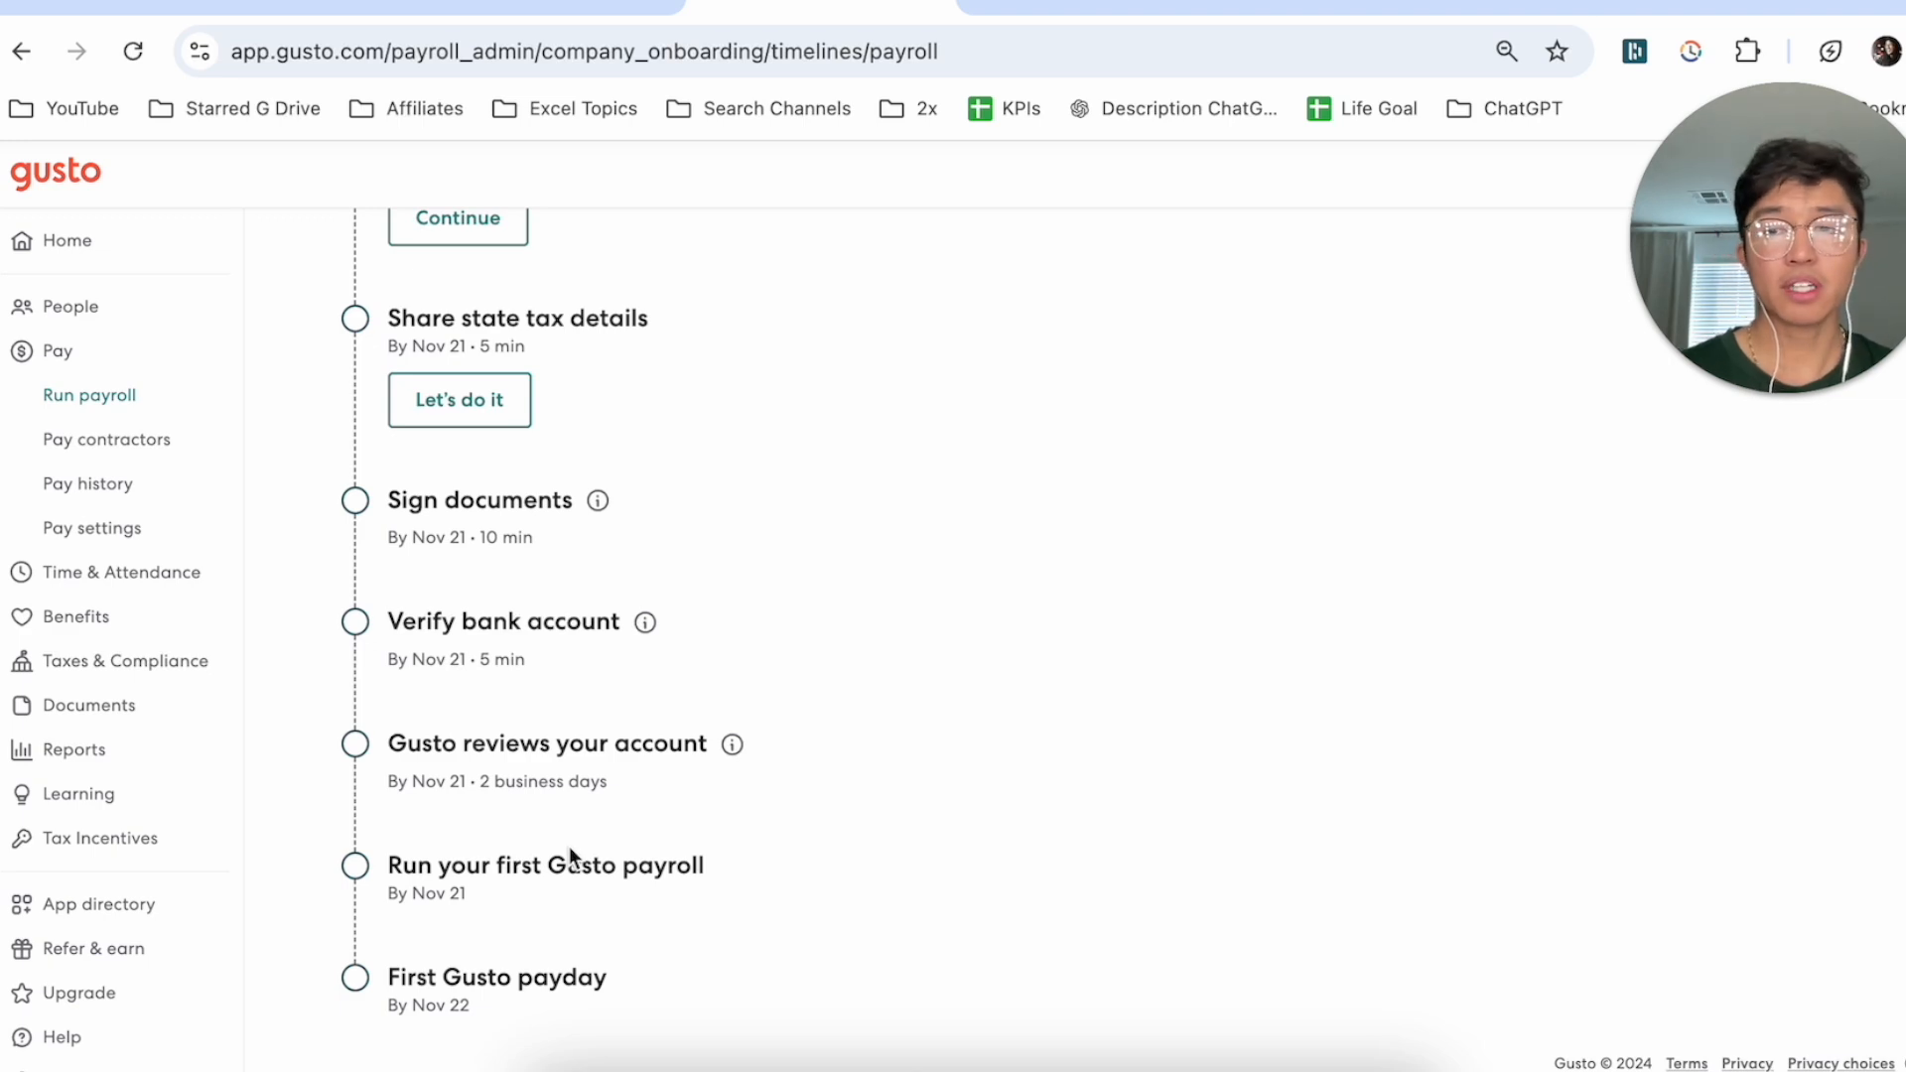
scroll(583, 630, up, 6)
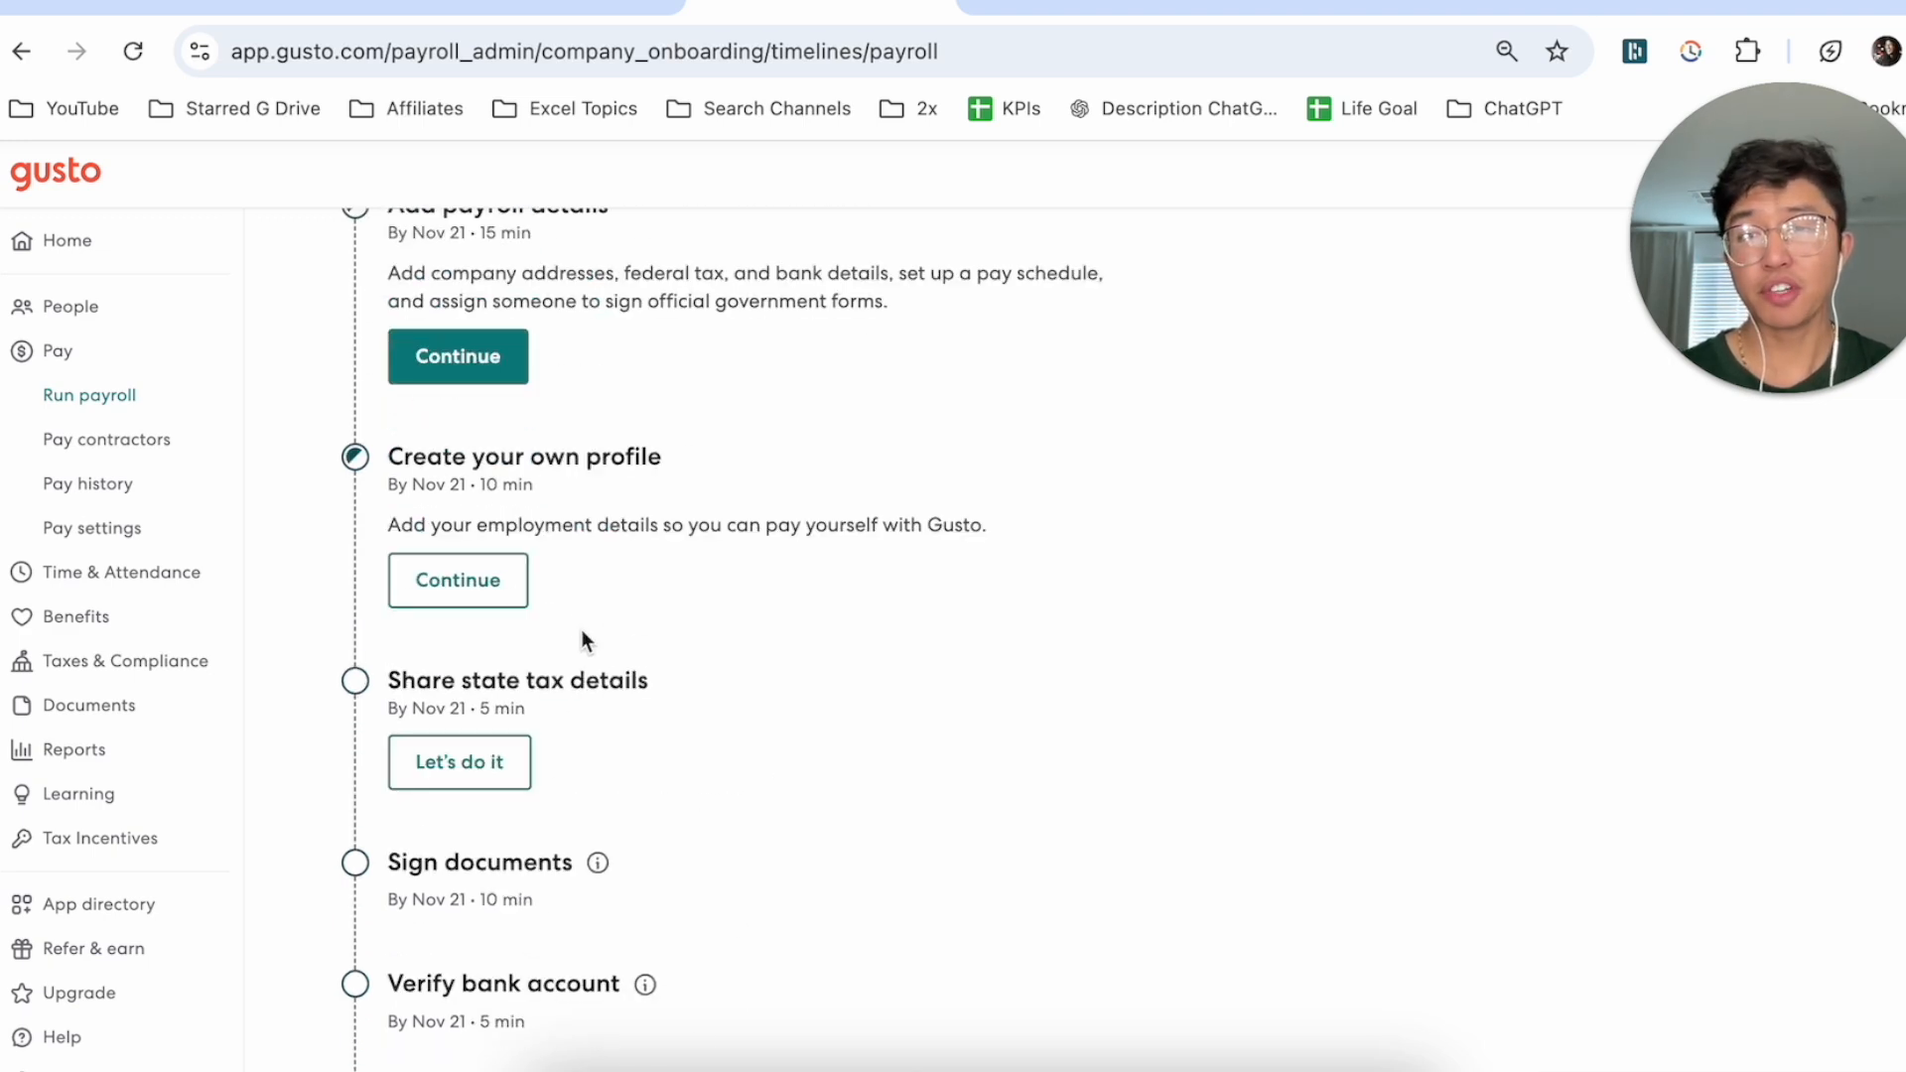